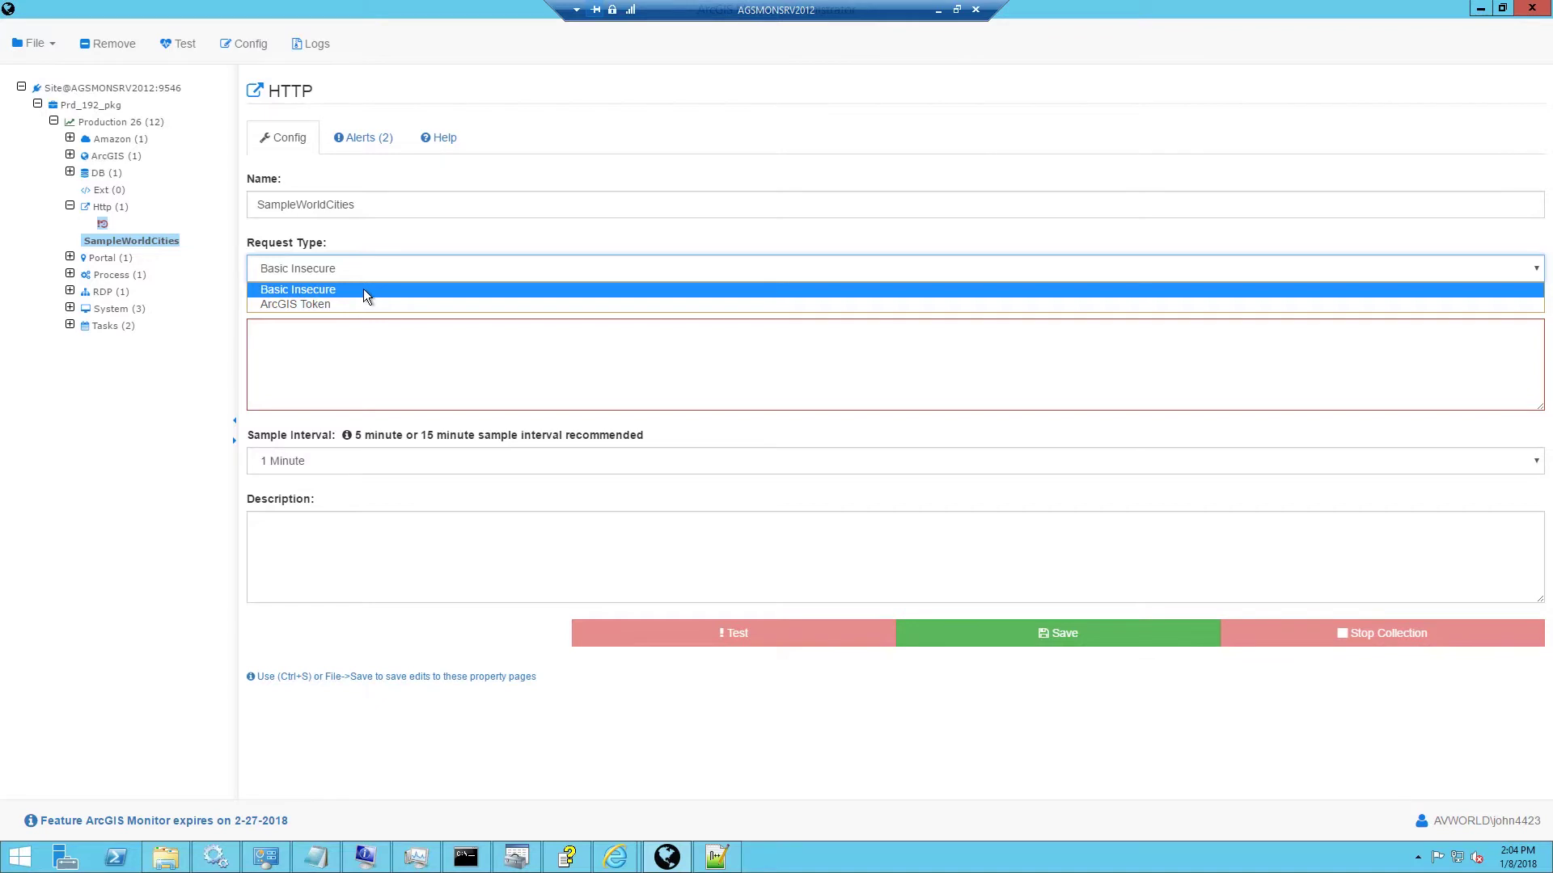
{"action": "left_click", "coordinate": [361, 305]}
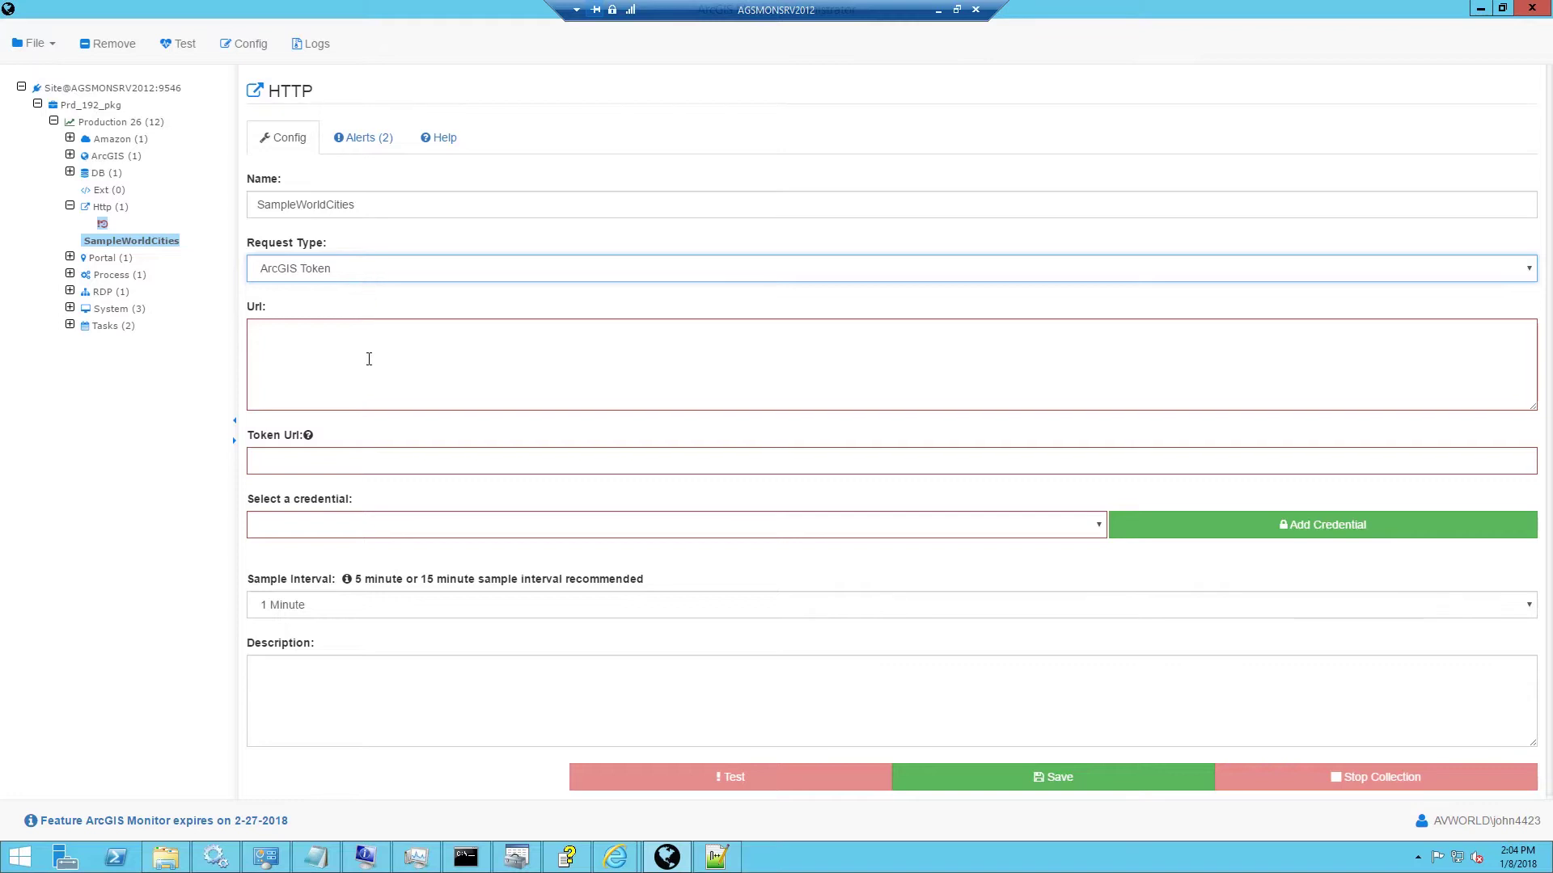
{"action": "left_click", "coordinate": [365, 270]}
{"action": "left_click", "coordinate": [355, 290]}
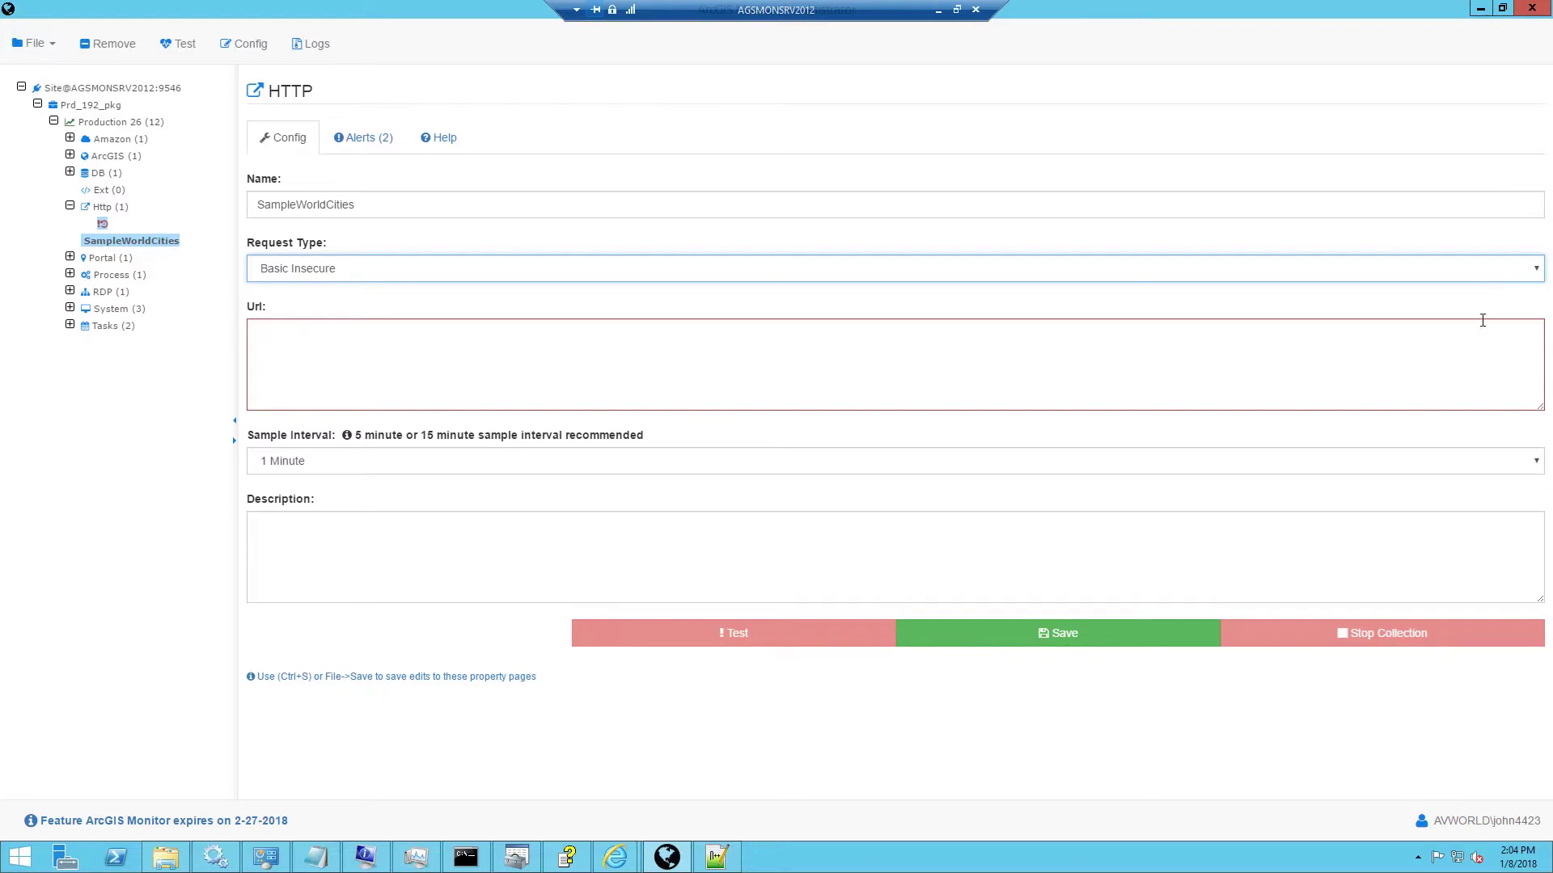
Paste the SampleWorldCities MapServer URL and set the sample interval to 5 Minutes.
{"action": "left_click", "coordinate": [562, 356]}
{"action": "type", "text": "http://agsmonsrv2012.esri.com:6080/arcgis/rest/services/SampleWorldCities/MapServer?f=jsapi"}
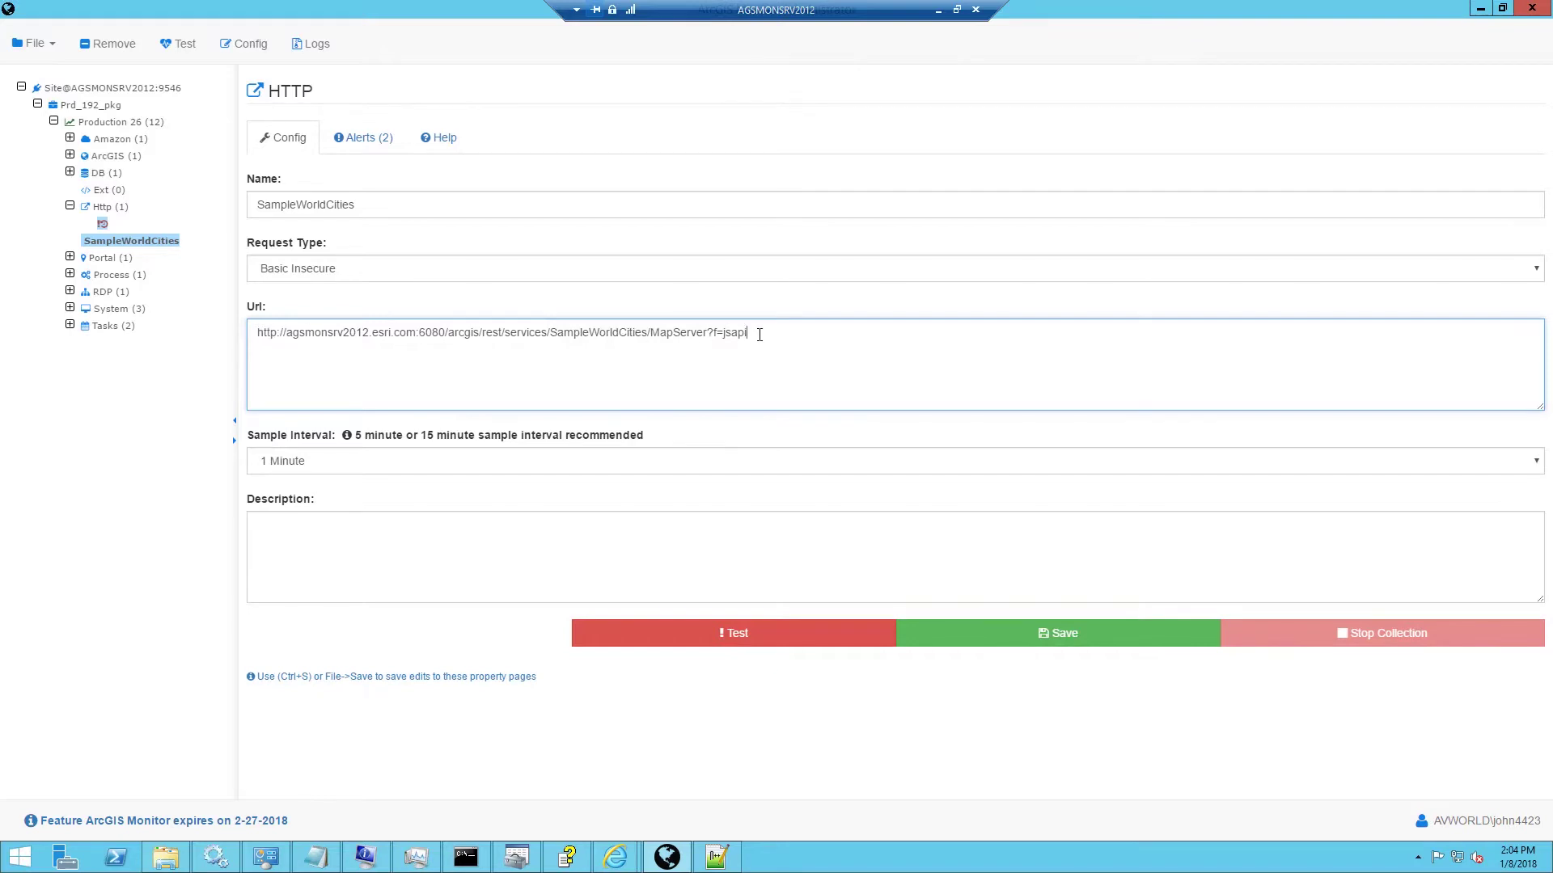
{"action": "left_click", "coordinate": [472, 458]}
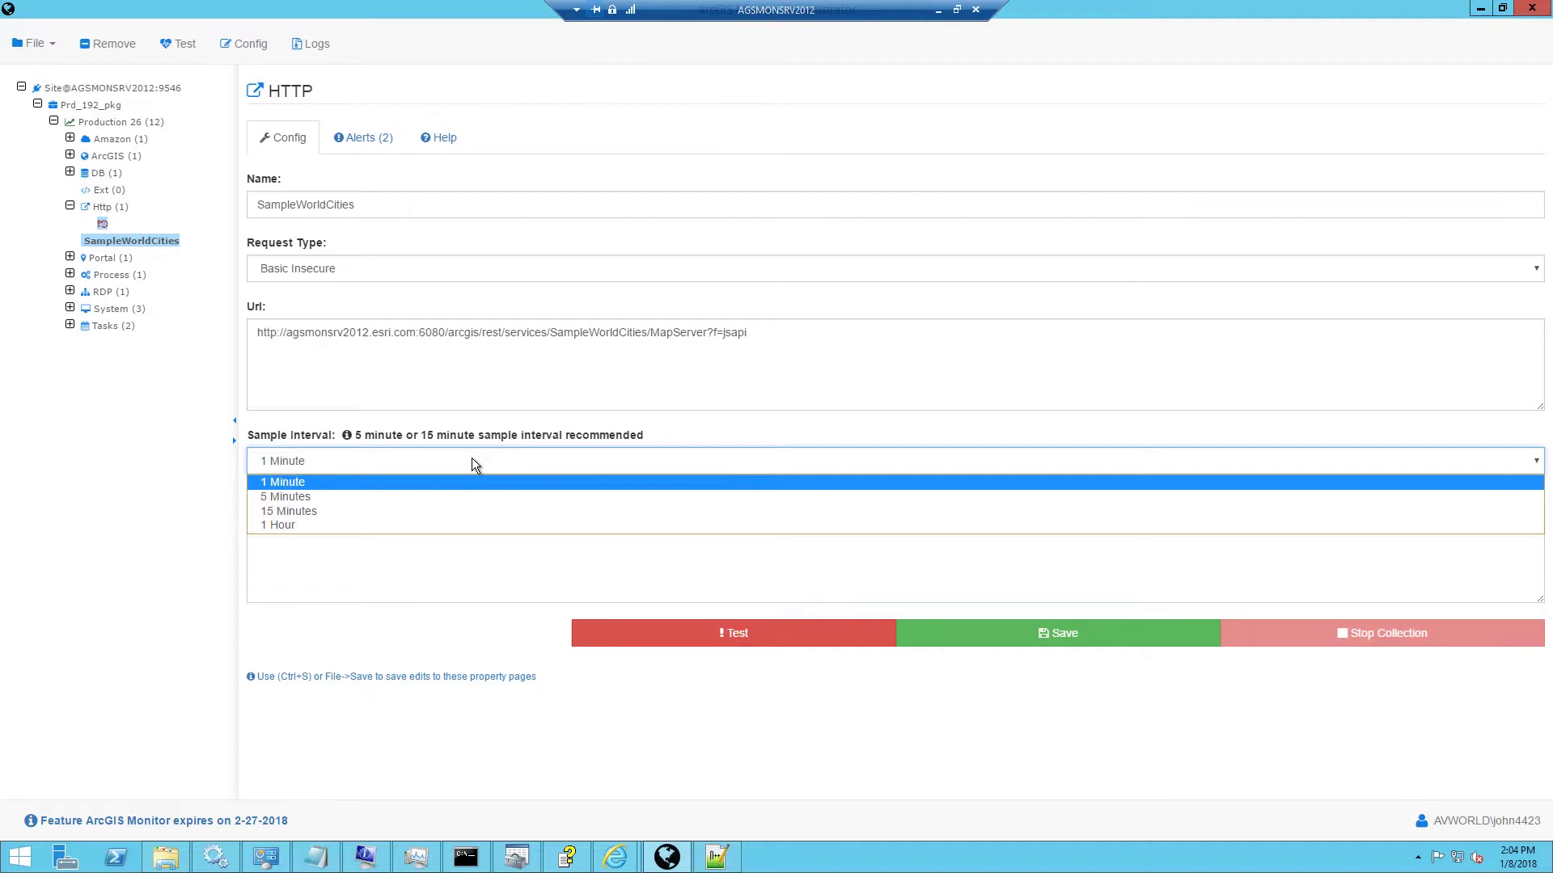
{"action": "left_click", "coordinate": [461, 498]}
Paste SampleWorldCities as the description and run the monitor test.
{"action": "left_click", "coordinate": [429, 516]}
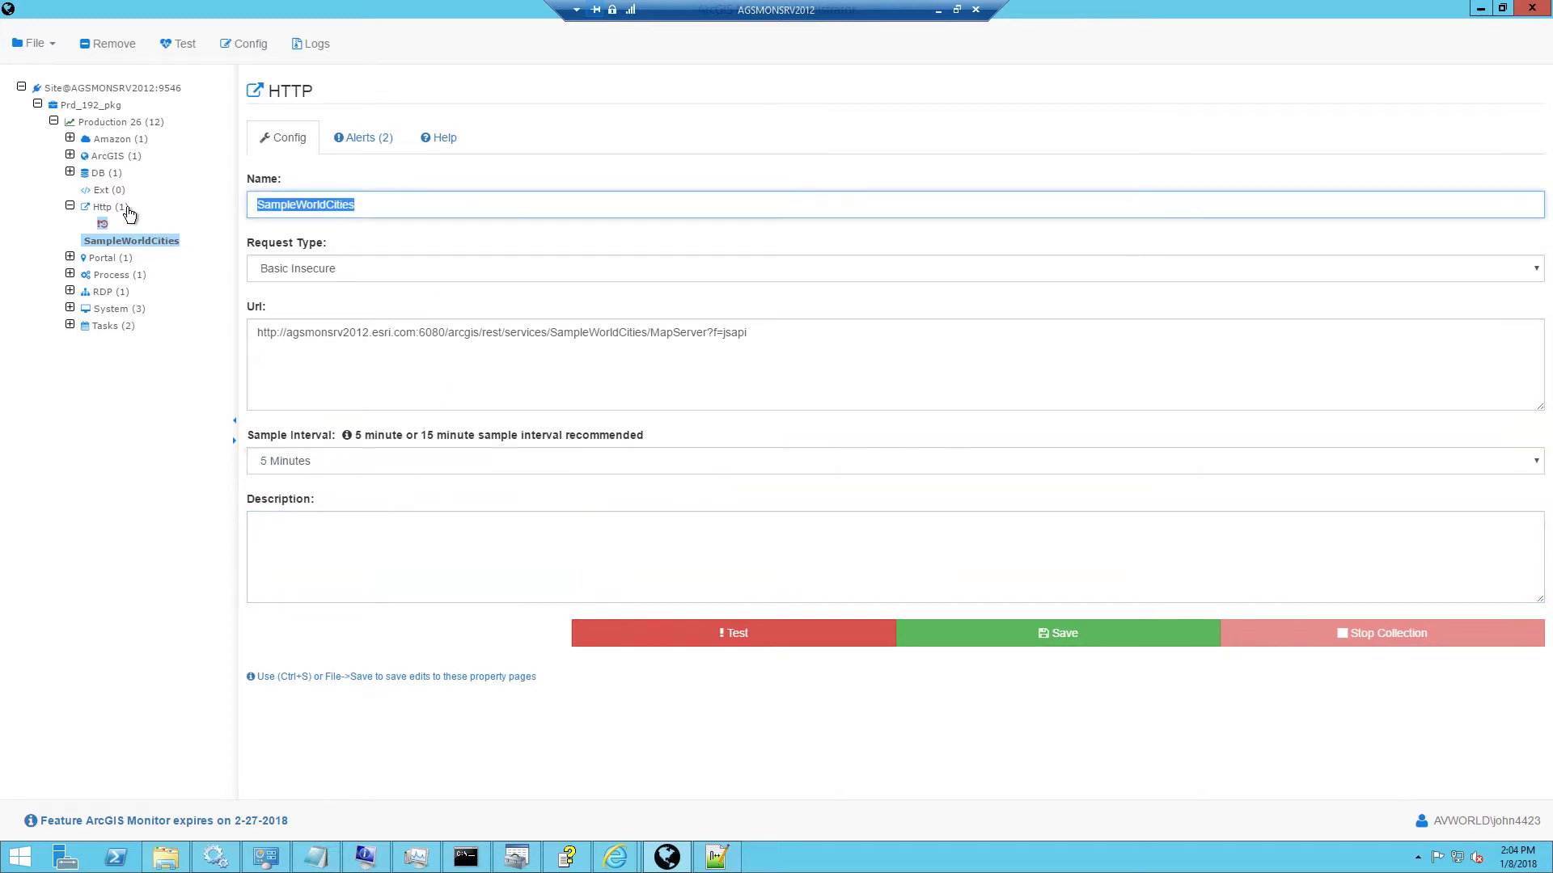
{"action": "left_click", "coordinate": [325, 538]}
{"action": "type", "text": "SampleWorldCities"}
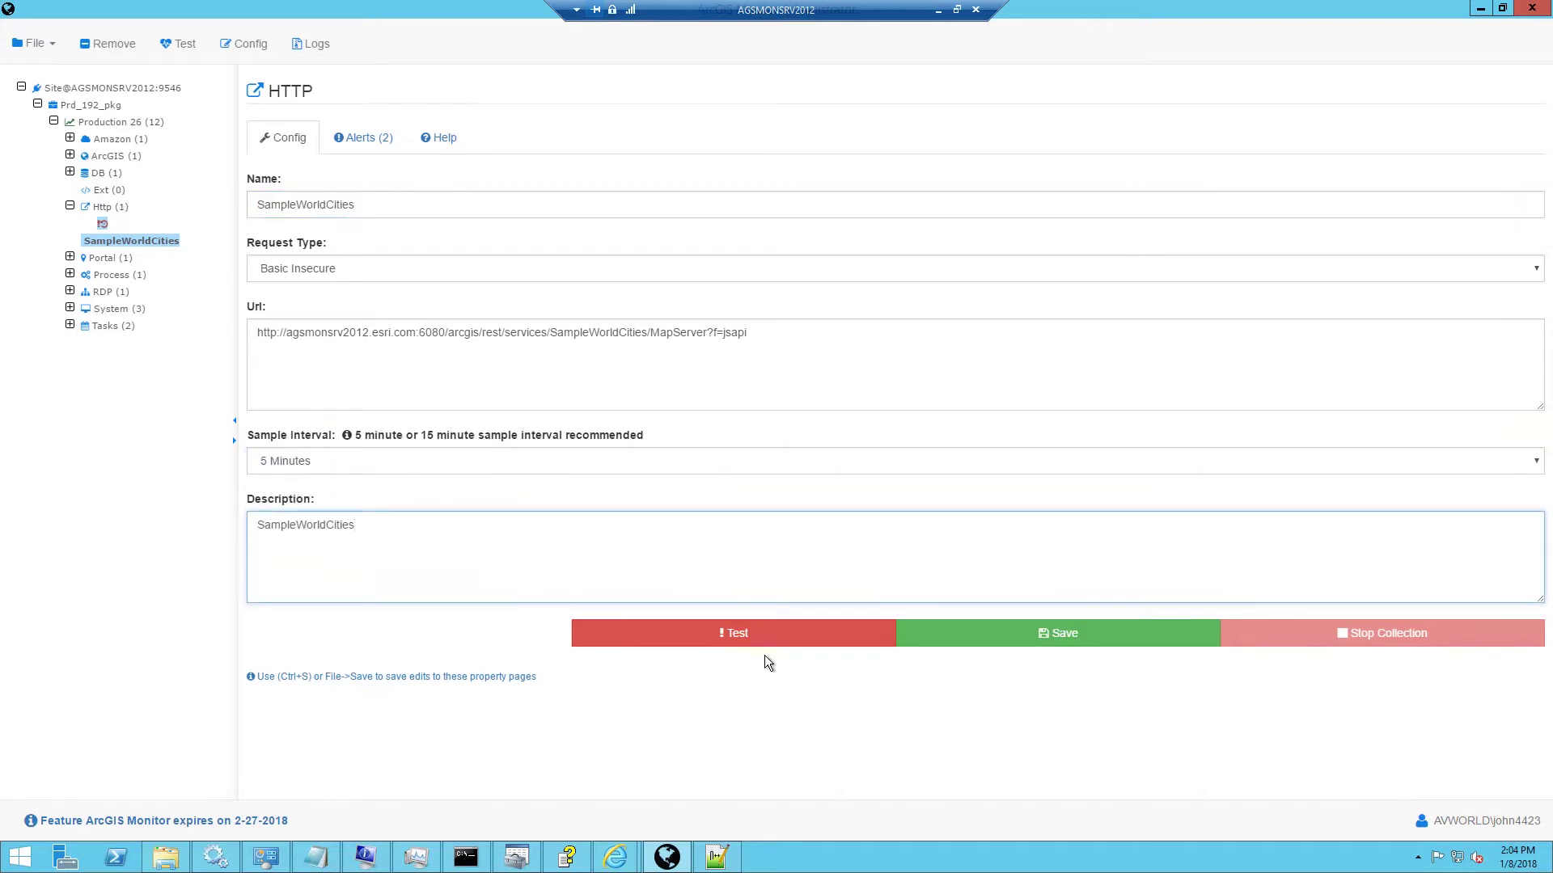
{"action": "left_click", "coordinate": [842, 634]}
Confirm the test returned response code 200 and save the SampleWorldCities monitor.
{"action": "scroll", "coordinate": [974, 647], "scroll_direction": "down", "scroll_amount": 1}
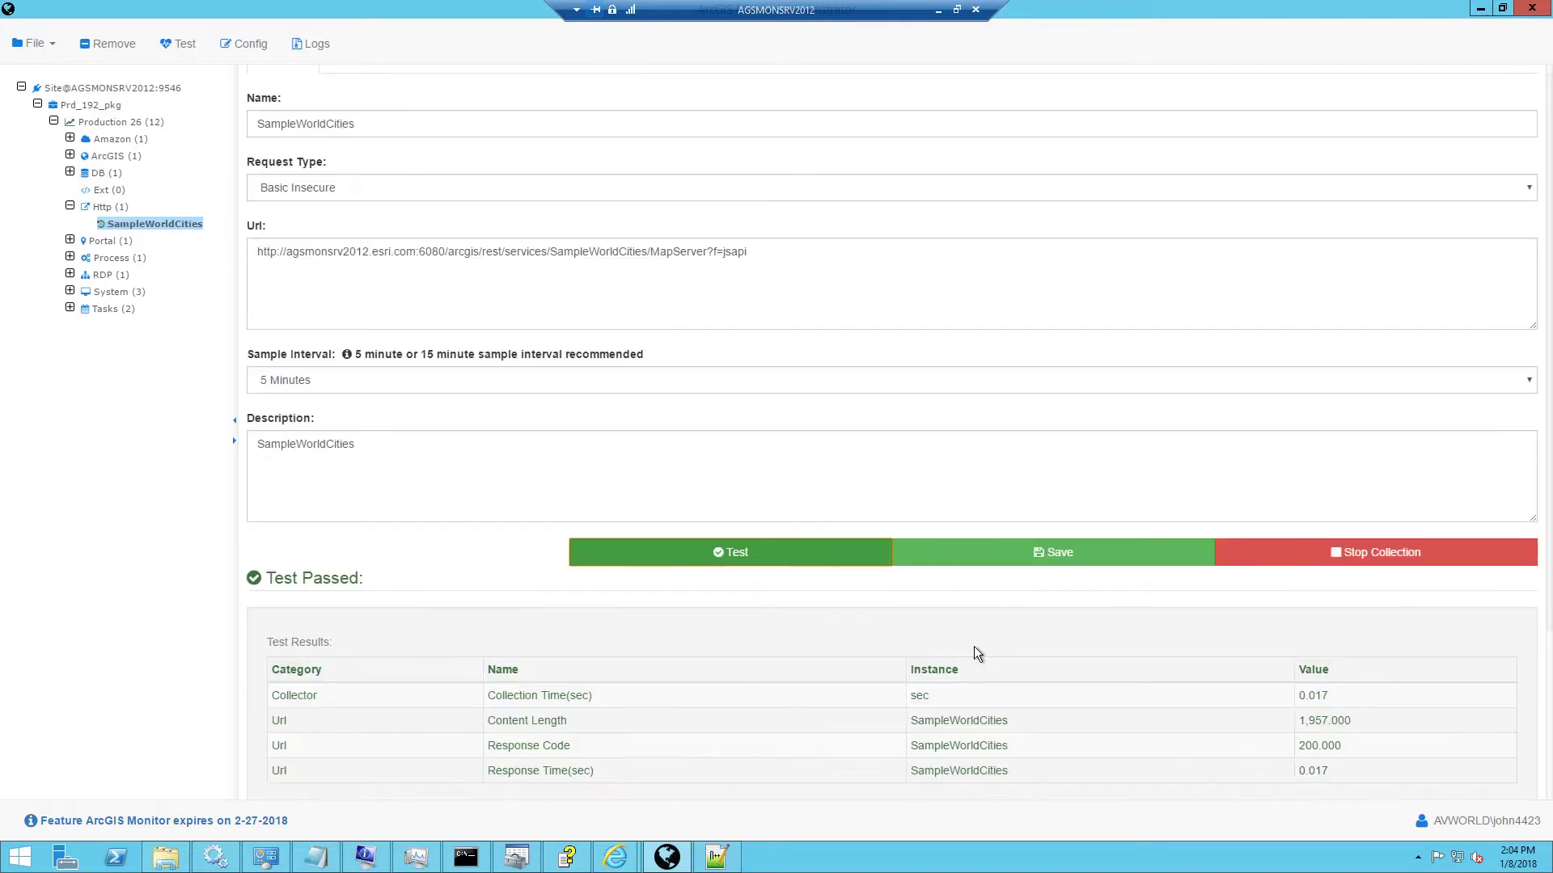
{"action": "scroll", "coordinate": [955, 670], "scroll_direction": "down", "scroll_amount": 1}
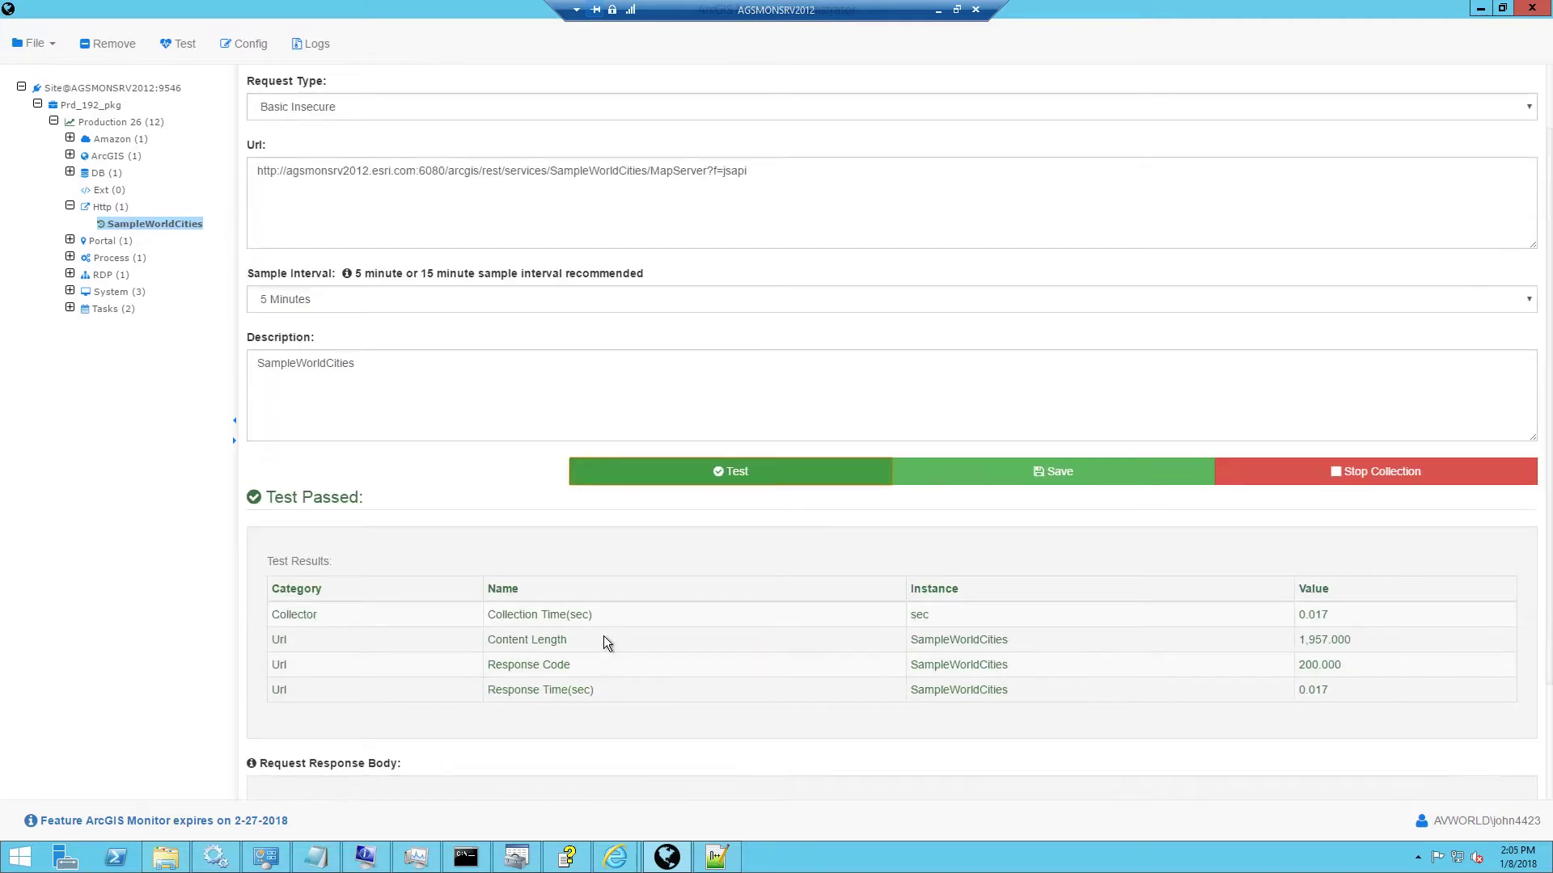
{"action": "left_click_drag", "start_coordinate": [1349, 666], "coordinate": [1293, 666]}
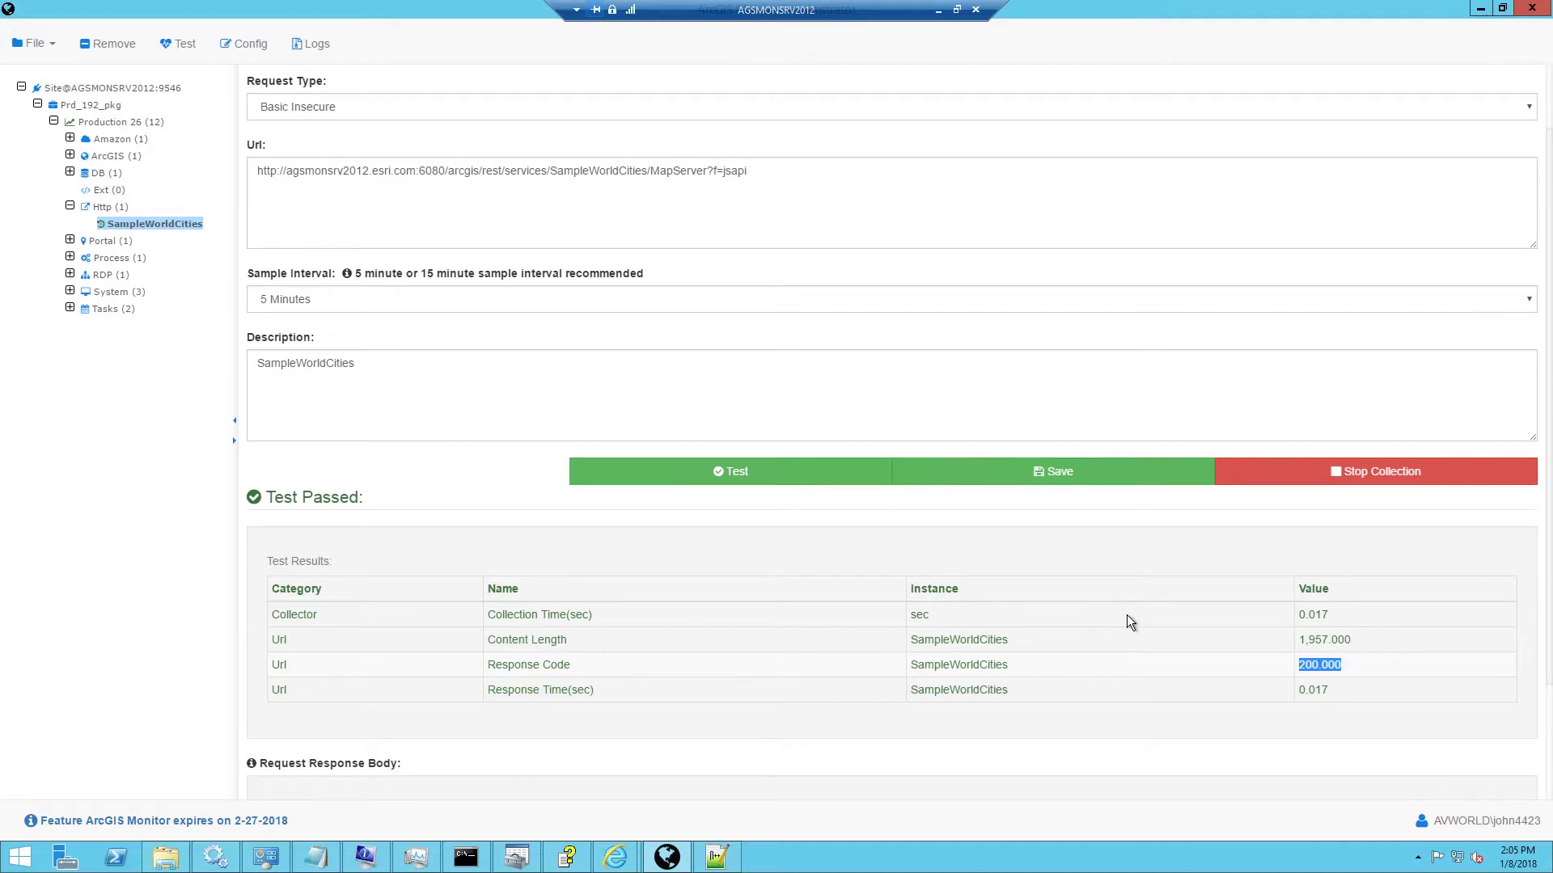
{"action": "left_click", "coordinate": [978, 474]}
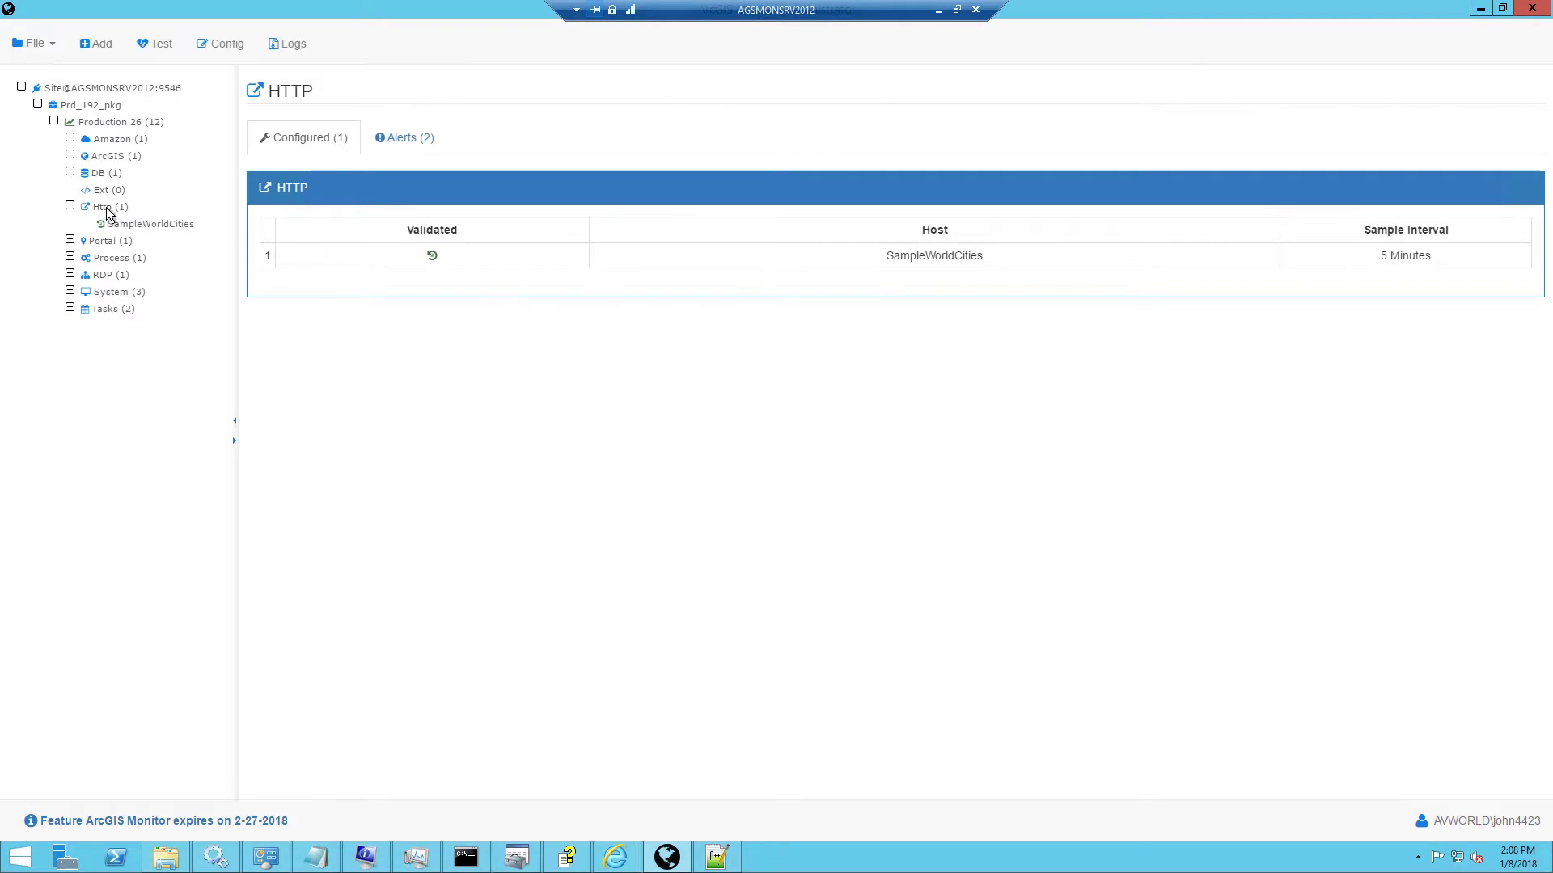
Add a New Http monitor under the Http group and select its placeholder name.
{"action": "right_click", "coordinate": [113, 209]}
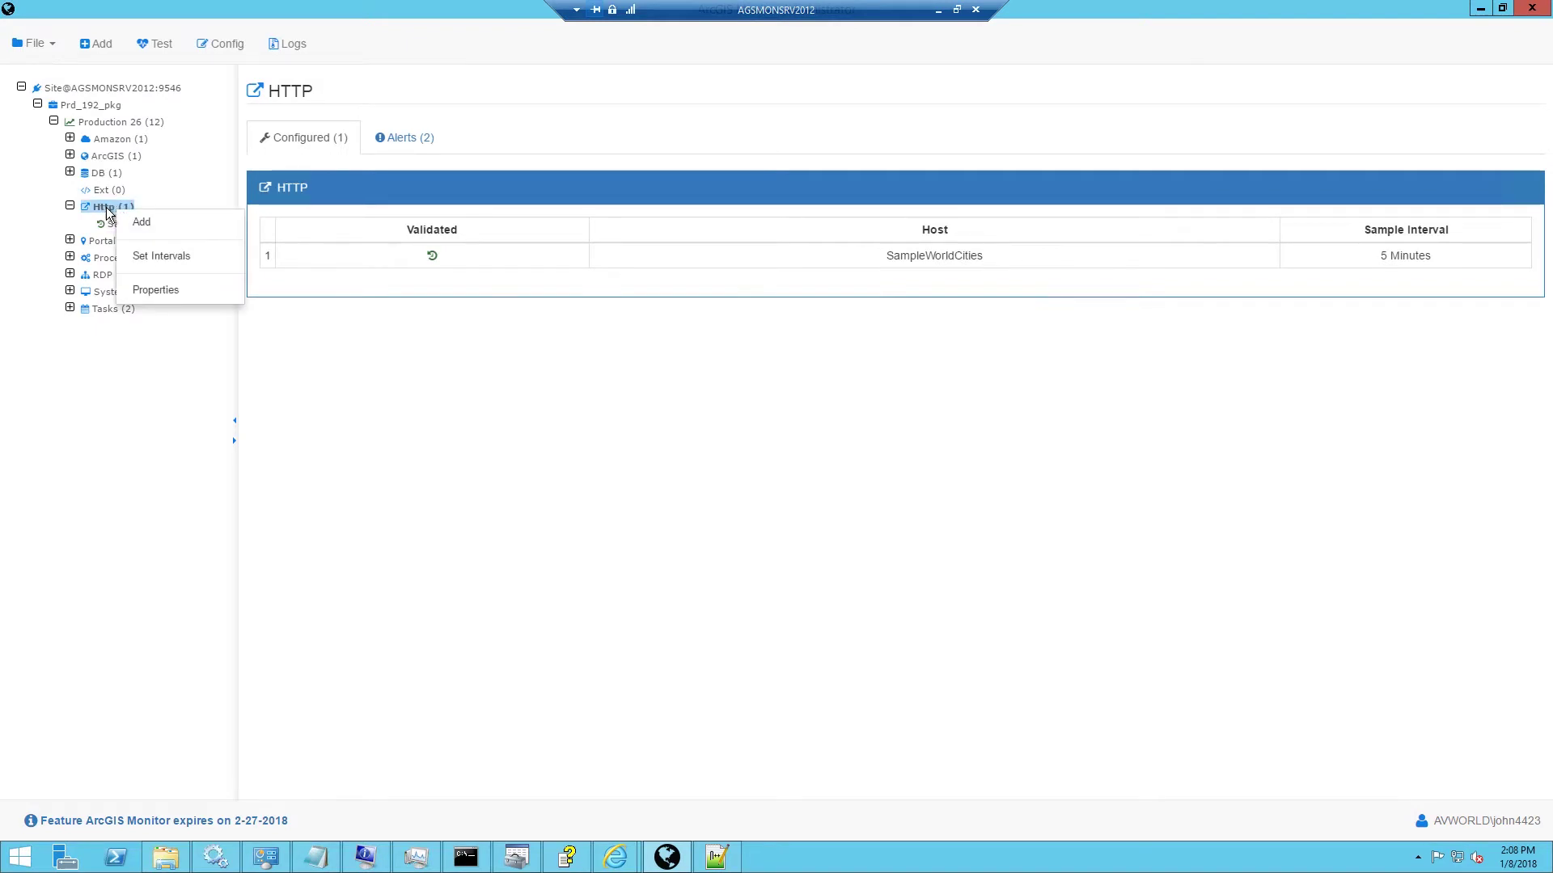
{"action": "left_click", "coordinate": [144, 222]}
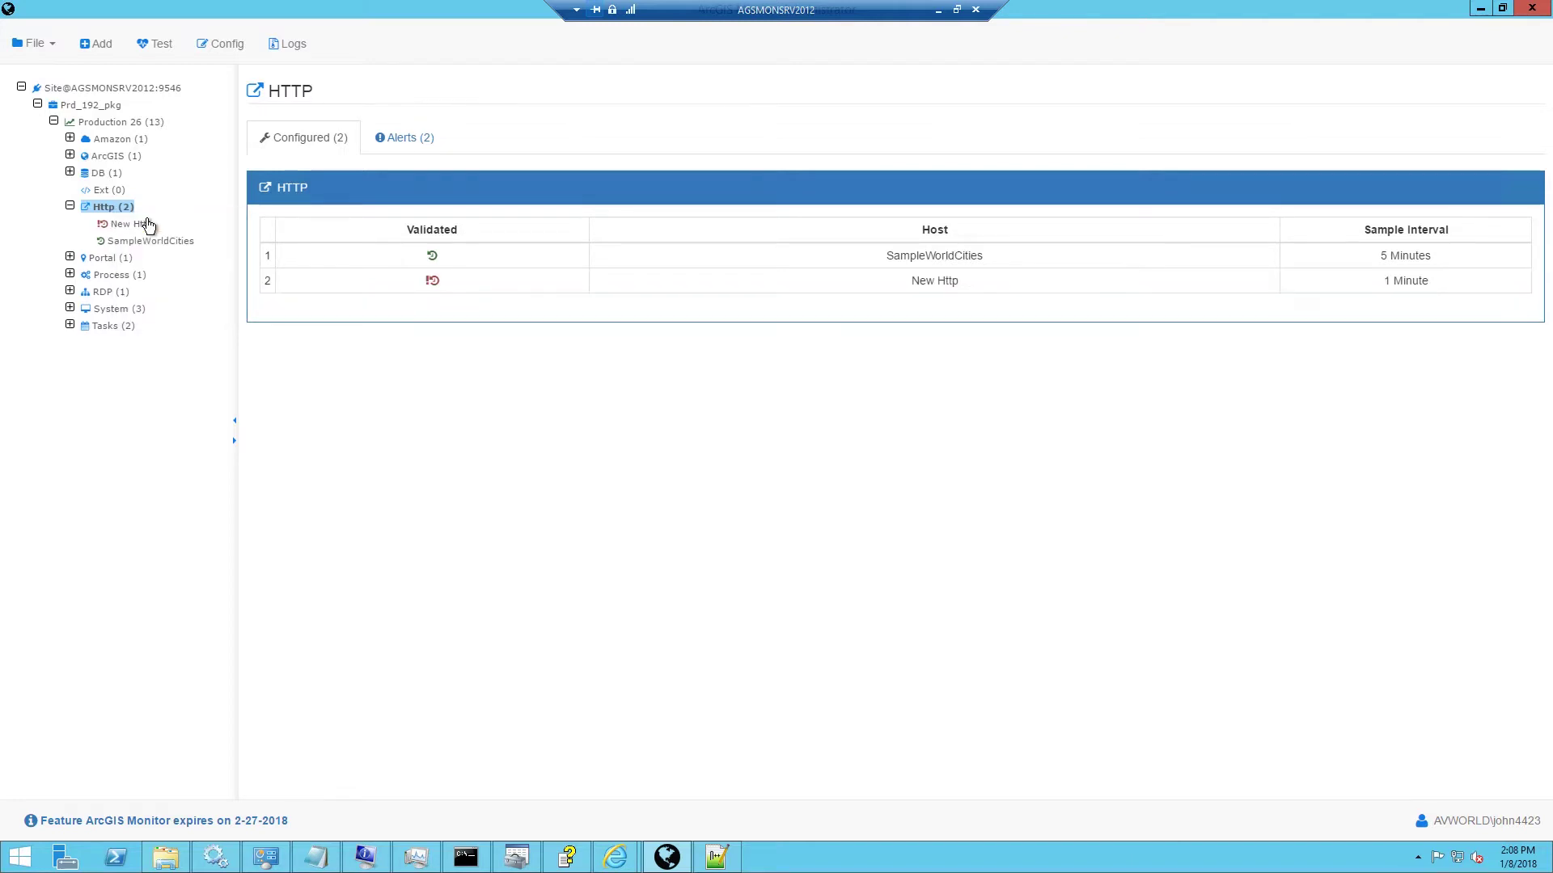
{"action": "left_click", "coordinate": [136, 226]}
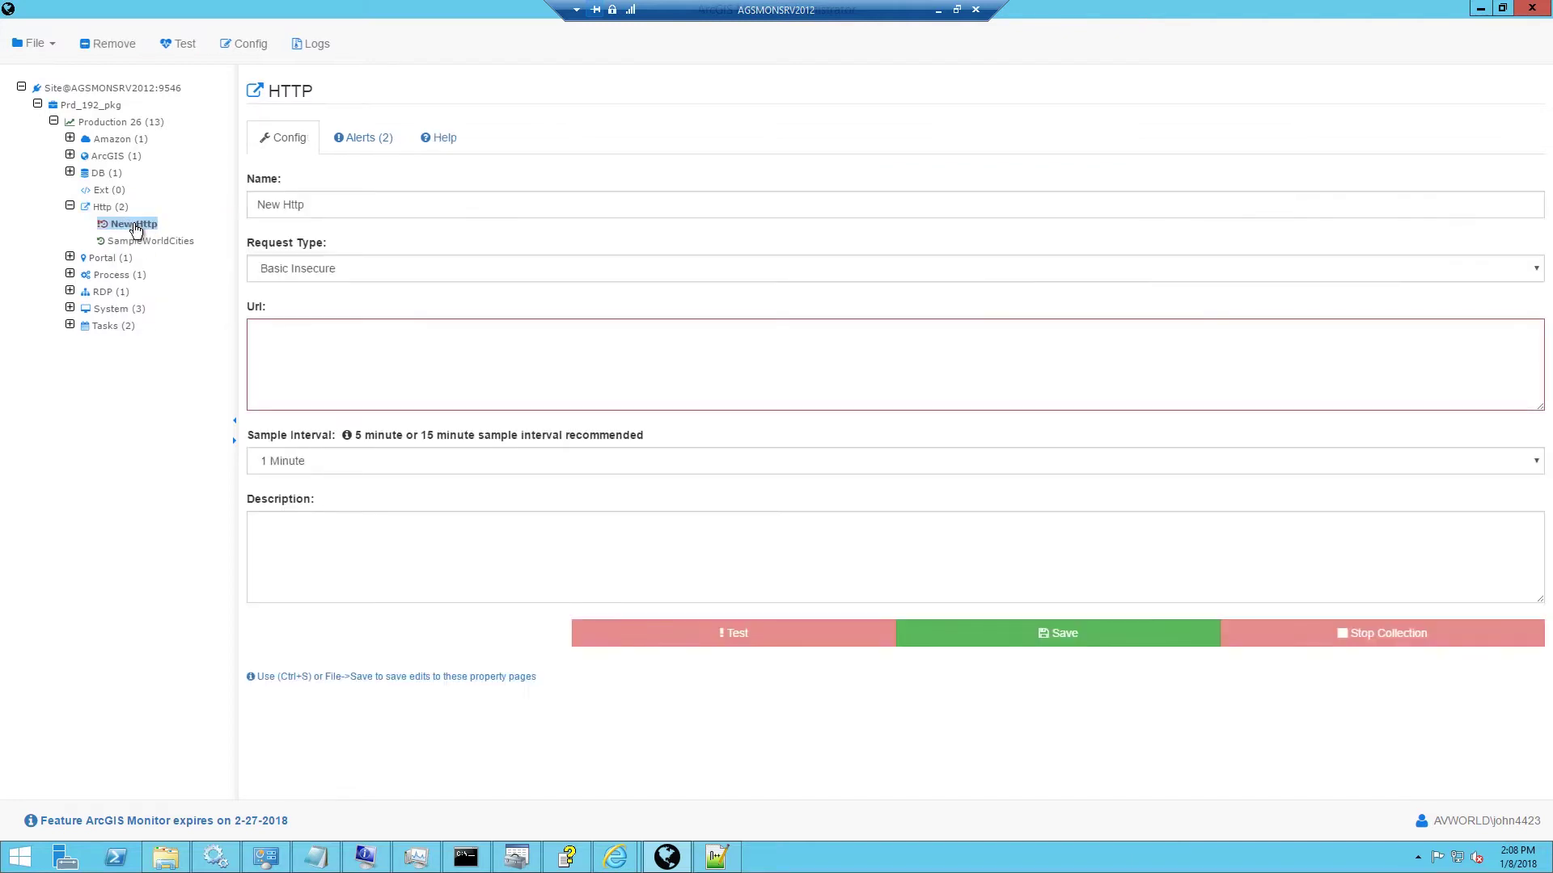
{"action": "triple_click", "coordinate": [297, 205]}
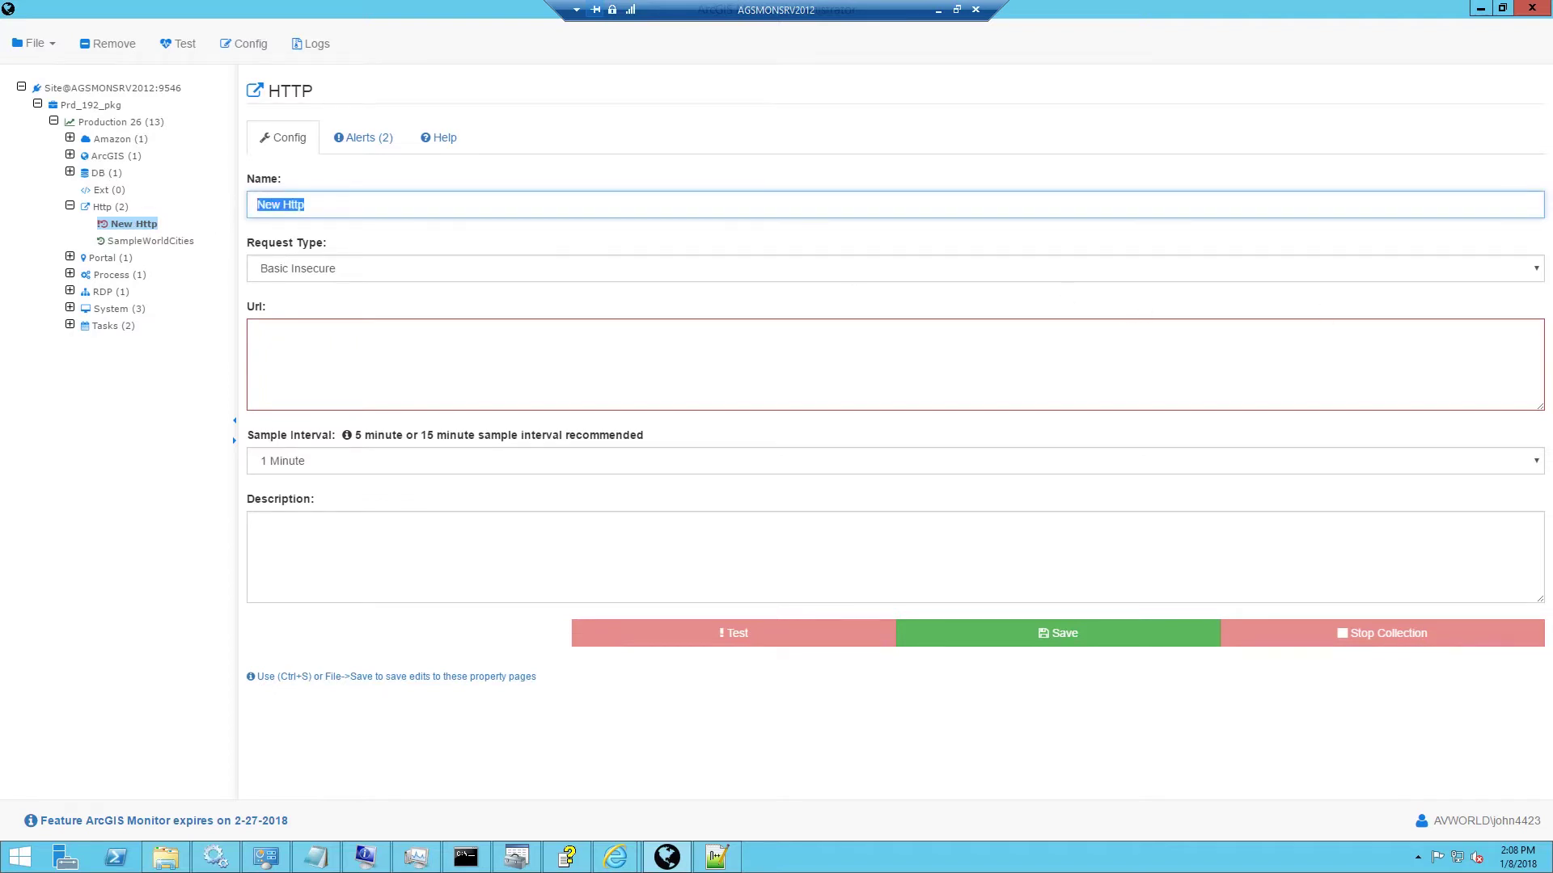
Rename the monitor to 'SampleWorldCities (secure)' and switch its request type to ArcGIS Token.
{"action": "left_click", "coordinate": [336, 207]}
{"action": "triple_click", "coordinate": [340, 208]}
{"action": "type", "text": "SampleWorldCities"}
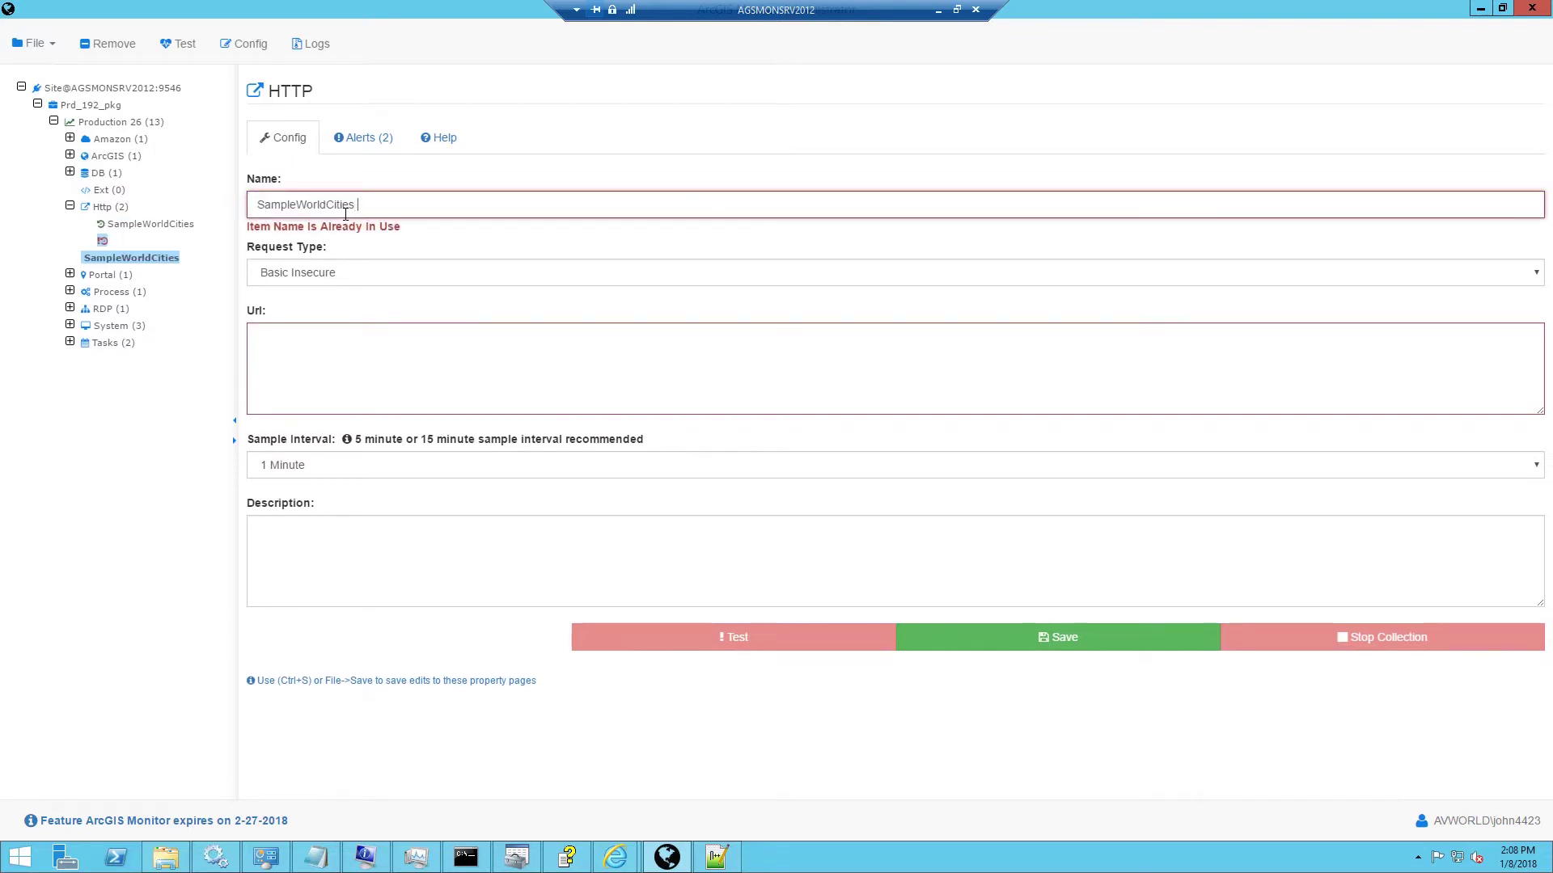
{"action": "type", "text": "(secure)"}
{"action": "left_click", "coordinate": [360, 269]}
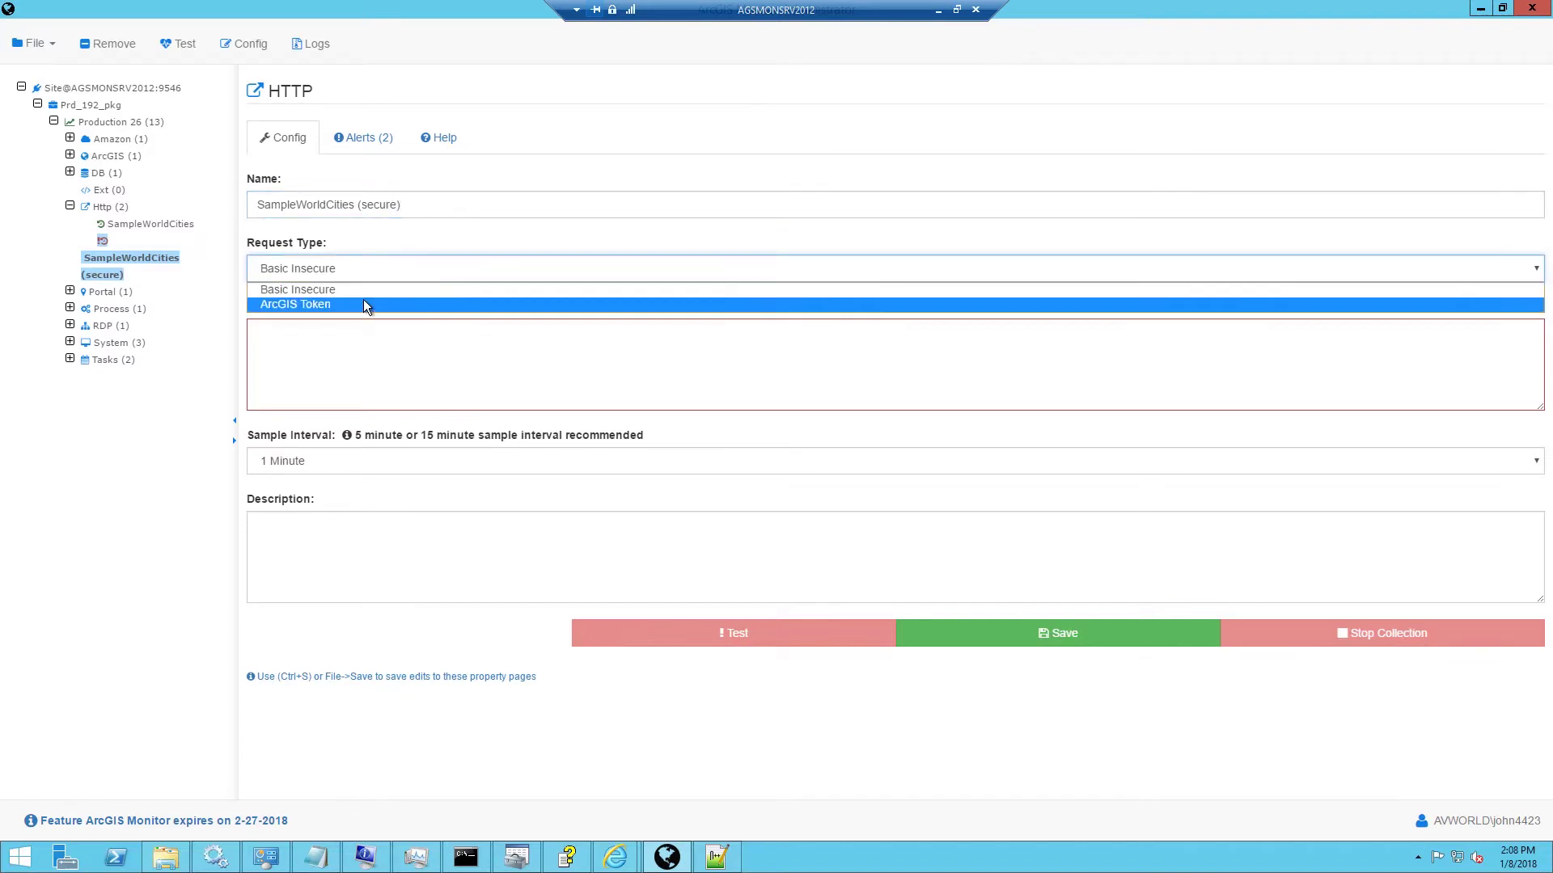
{"action": "left_click", "coordinate": [362, 301]}
Fill in the https MapServer URL and the tokens/generateToken Token Url, then add a credential.
{"action": "left_click", "coordinate": [397, 348]}
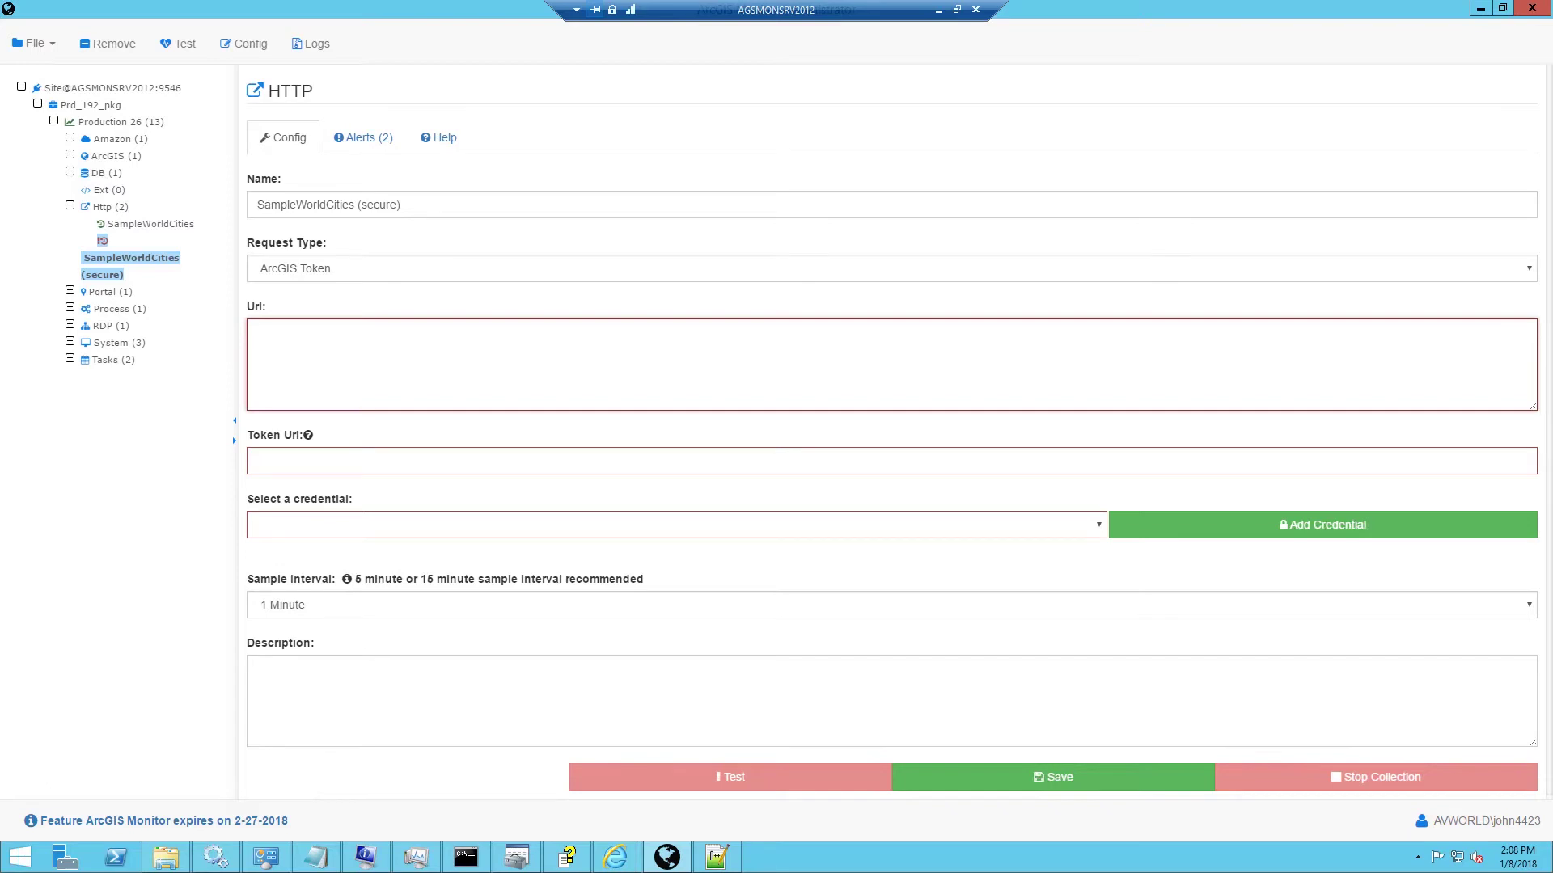
{"action": "type", "text": "https://agsmonsrv2012.esri.com:6443/arcgis/rest/services/SampleWorldCities/MapServer?f=jsapi"}
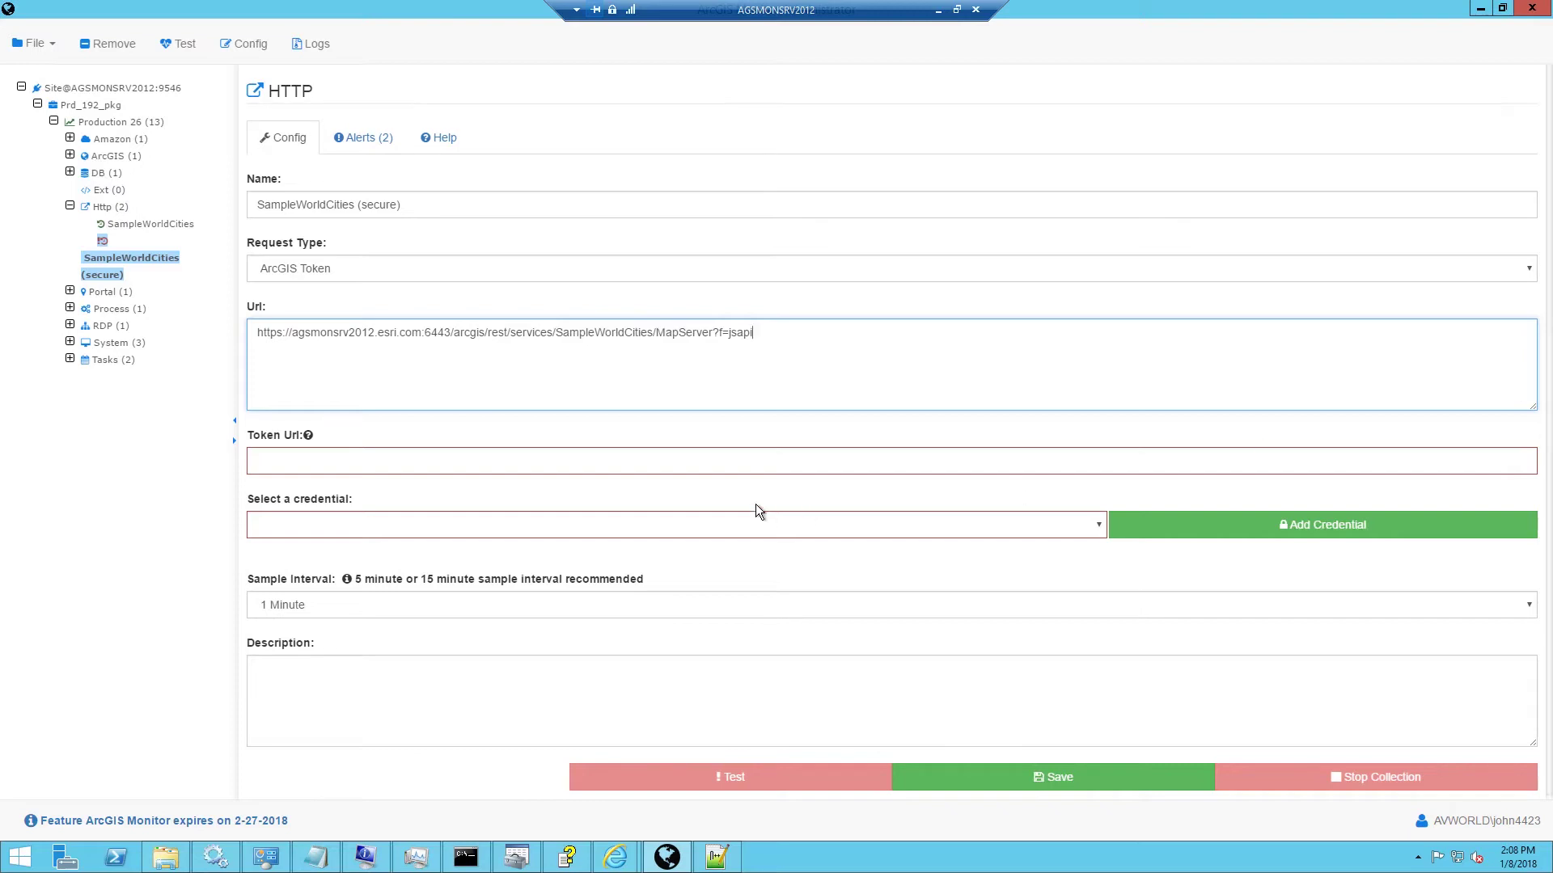
{"action": "left_click", "coordinate": [640, 463]}
{"action": "key", "text": "ctrl+v"}
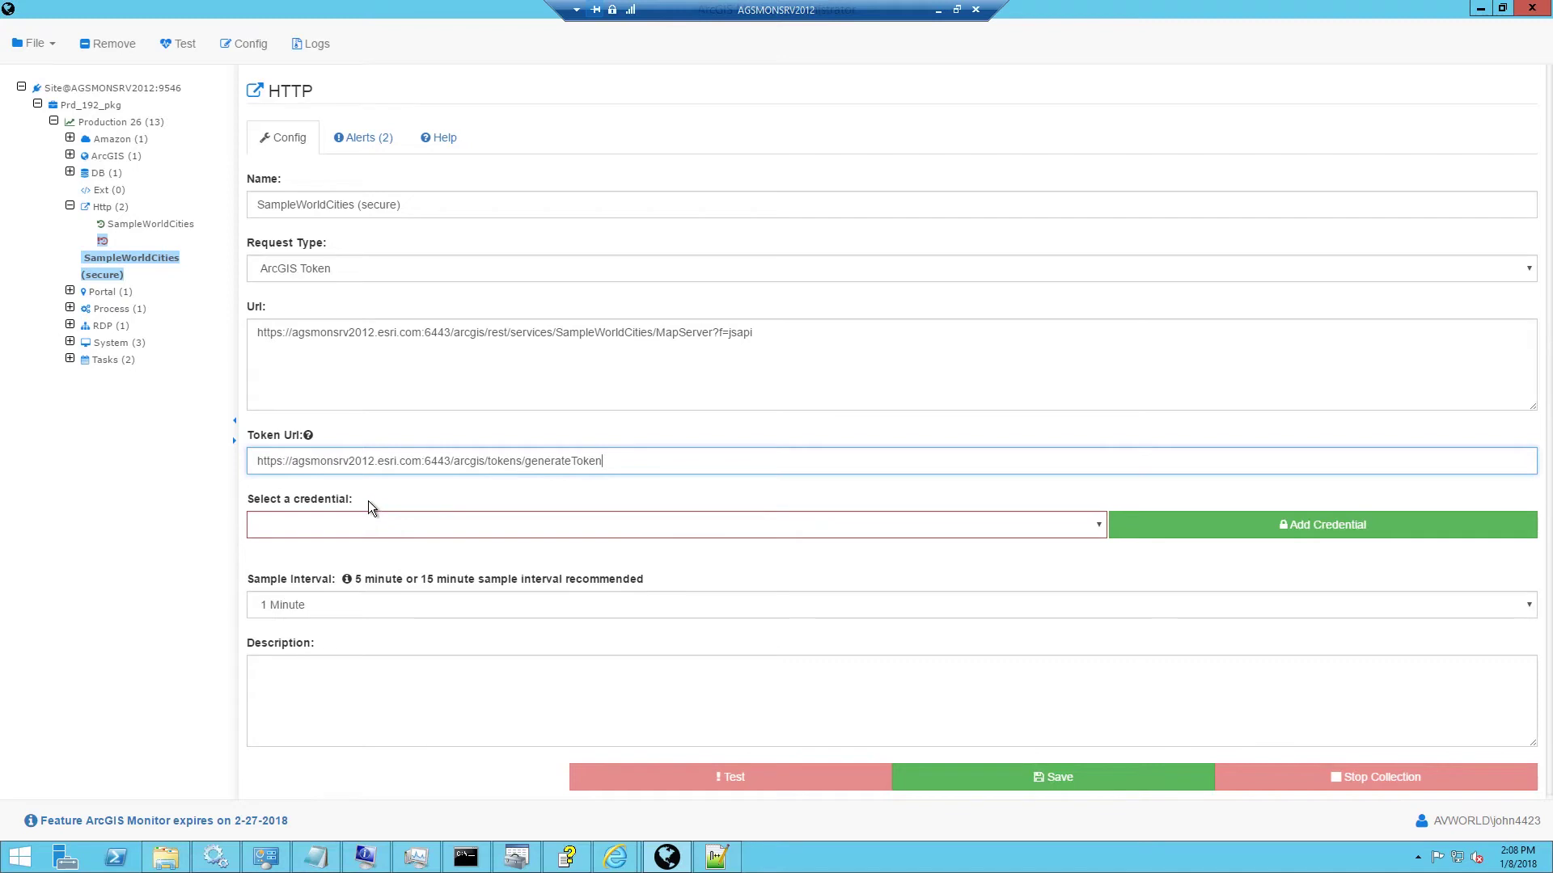
{"action": "left_click", "coordinate": [1243, 529]}
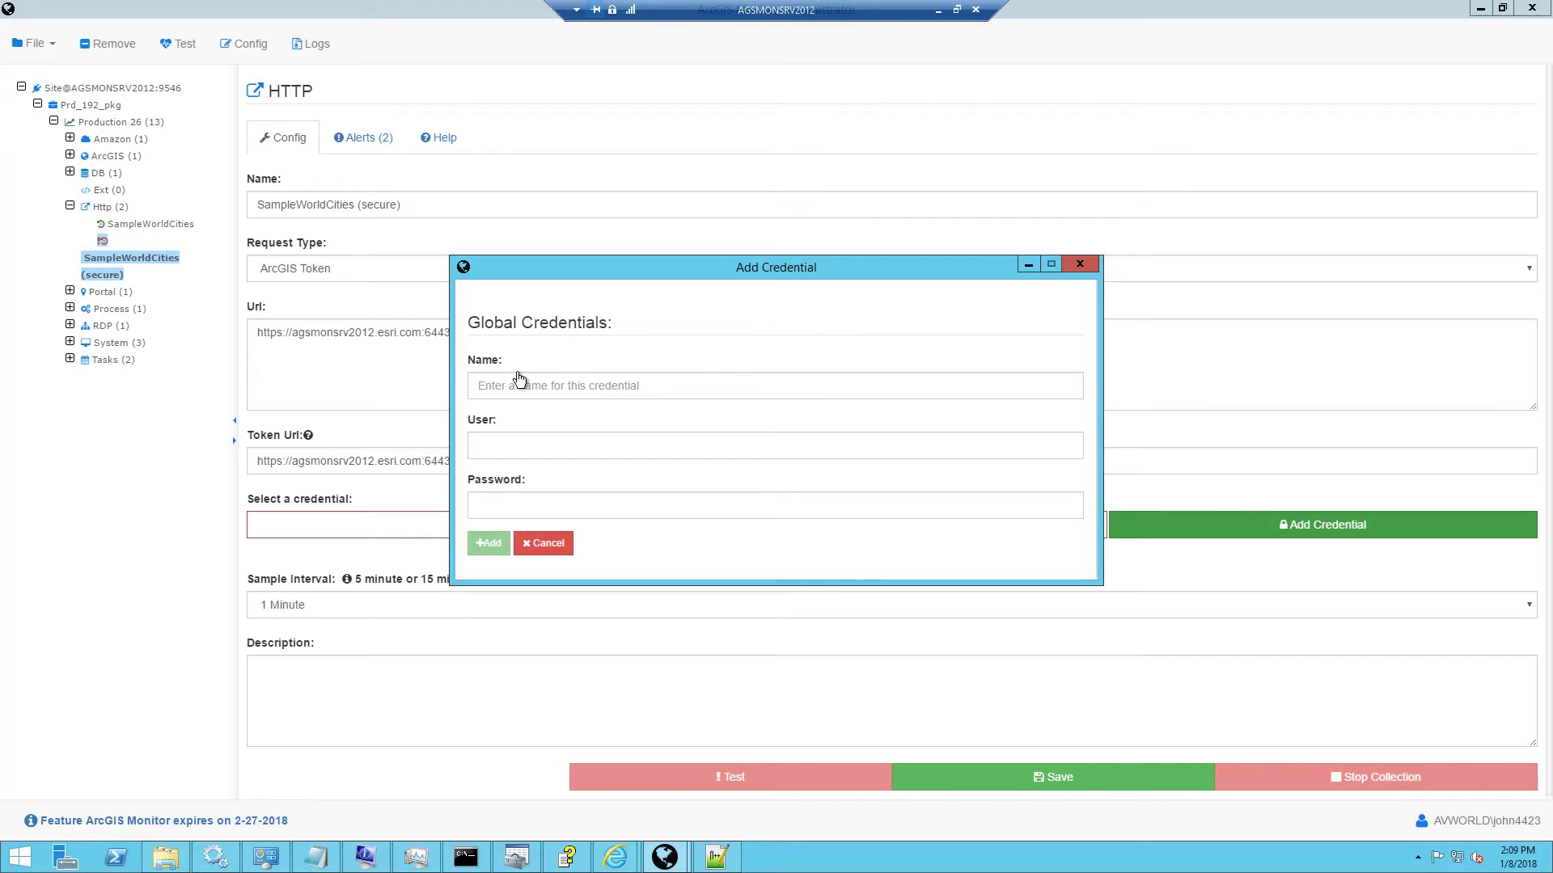
{"action": "left_click", "coordinate": [515, 387]}
{"action": "left_click", "coordinate": [514, 445]}
{"action": "left_click", "coordinate": [516, 505]}
{"action": "left_click", "coordinate": [490, 542]}
{"action": "left_click", "coordinate": [591, 524]}
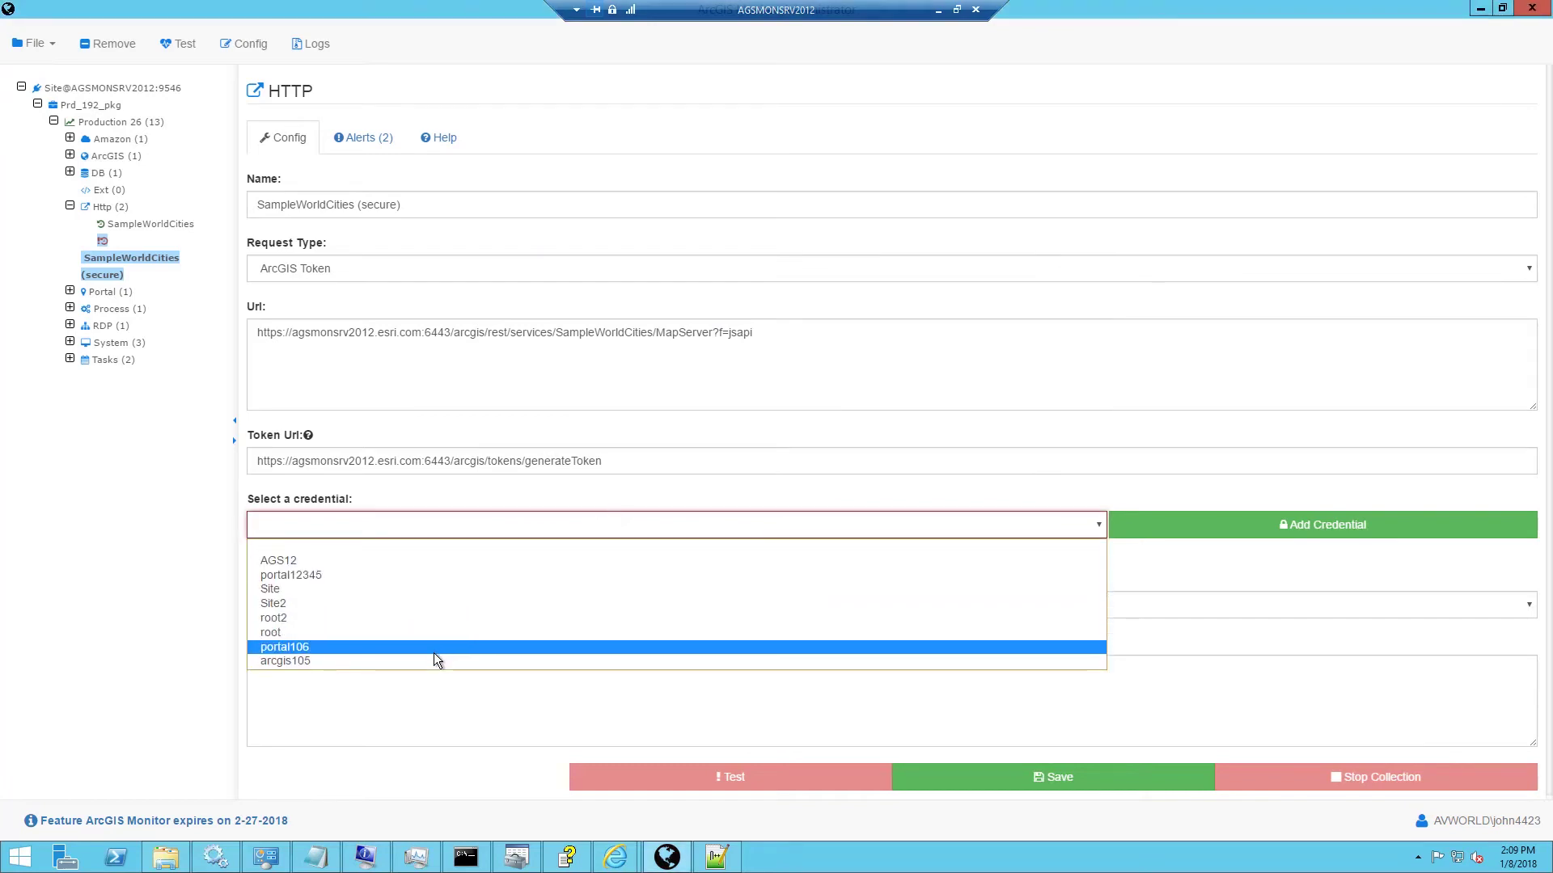
{"action": "left_click", "coordinate": [437, 659]}
{"action": "left_click", "coordinate": [581, 606]}
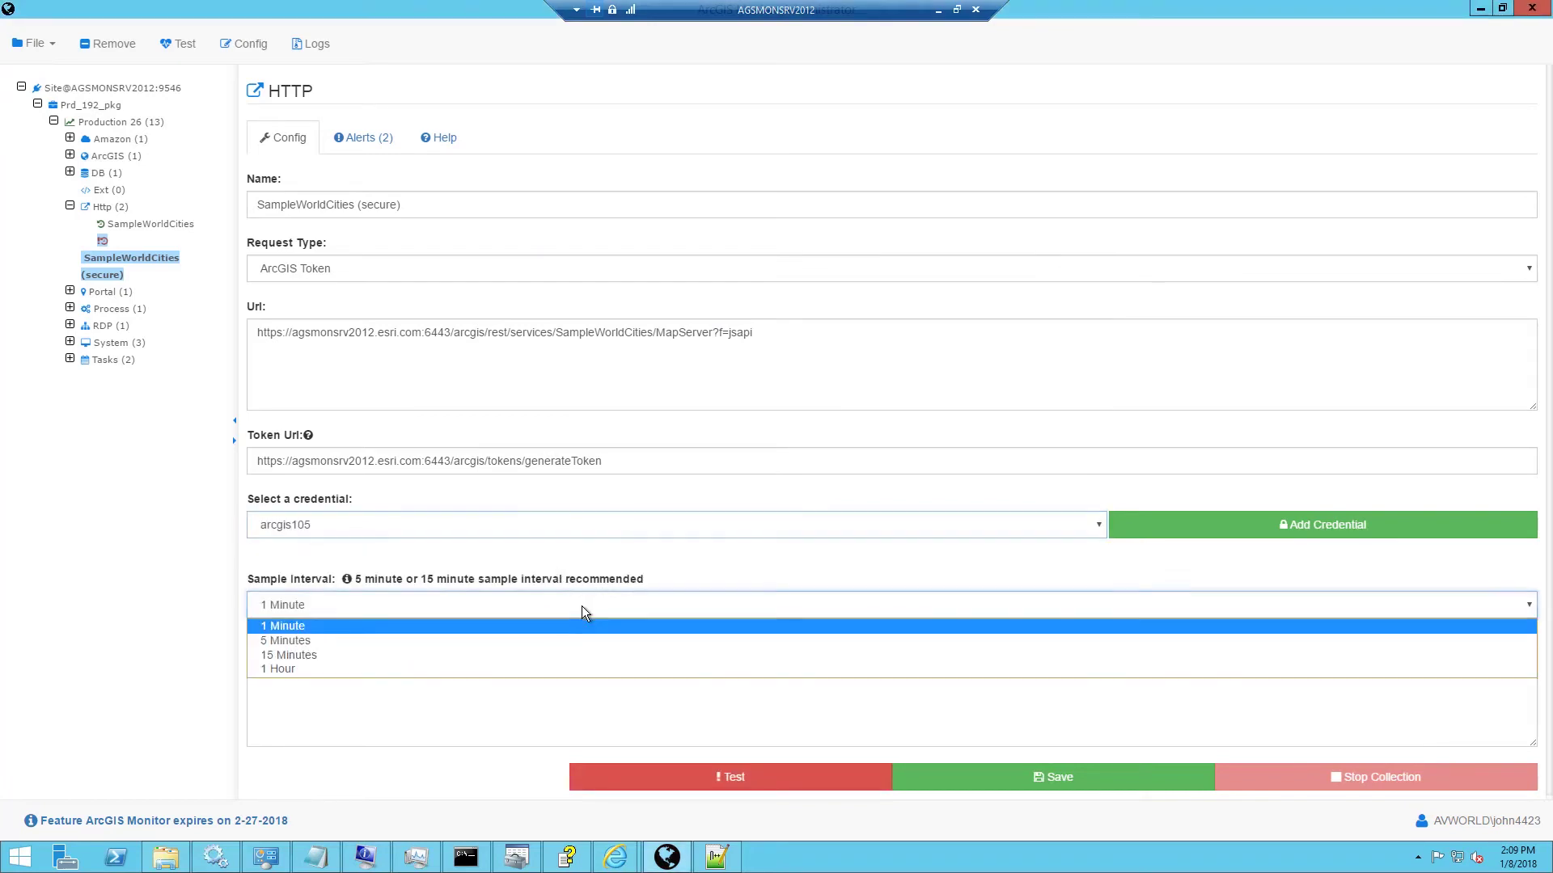
{"action": "left_click", "coordinate": [531, 640]}
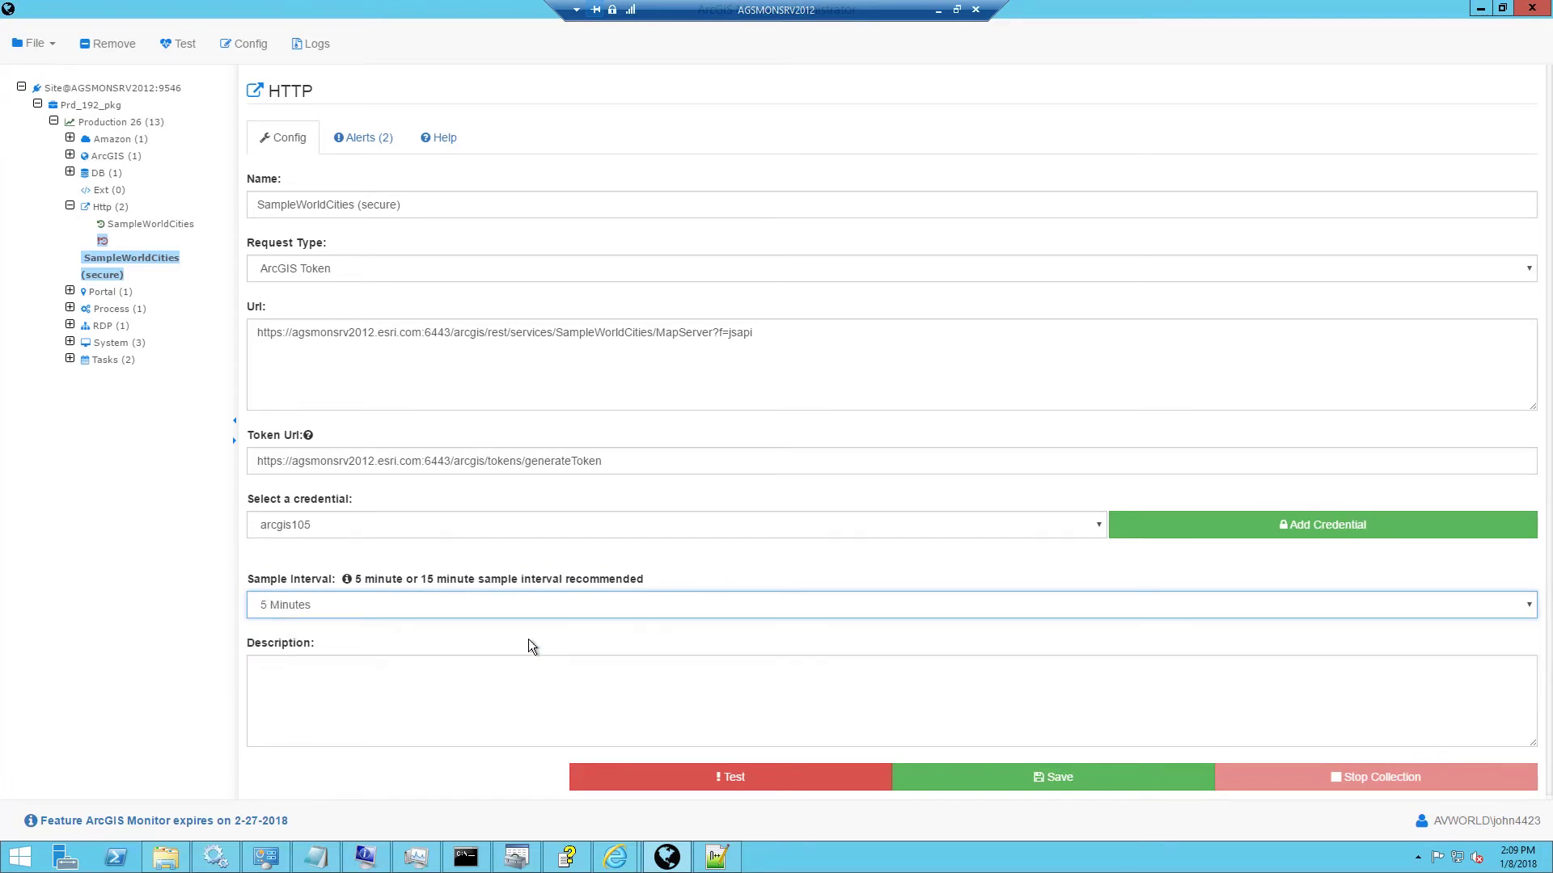
Copy the monitor name into Description and test the secure monitor.
{"action": "left_click_drag", "start_coordinate": [403, 204], "coordinate": [217, 203]}
{"action": "key", "text": "ctrl+c"}
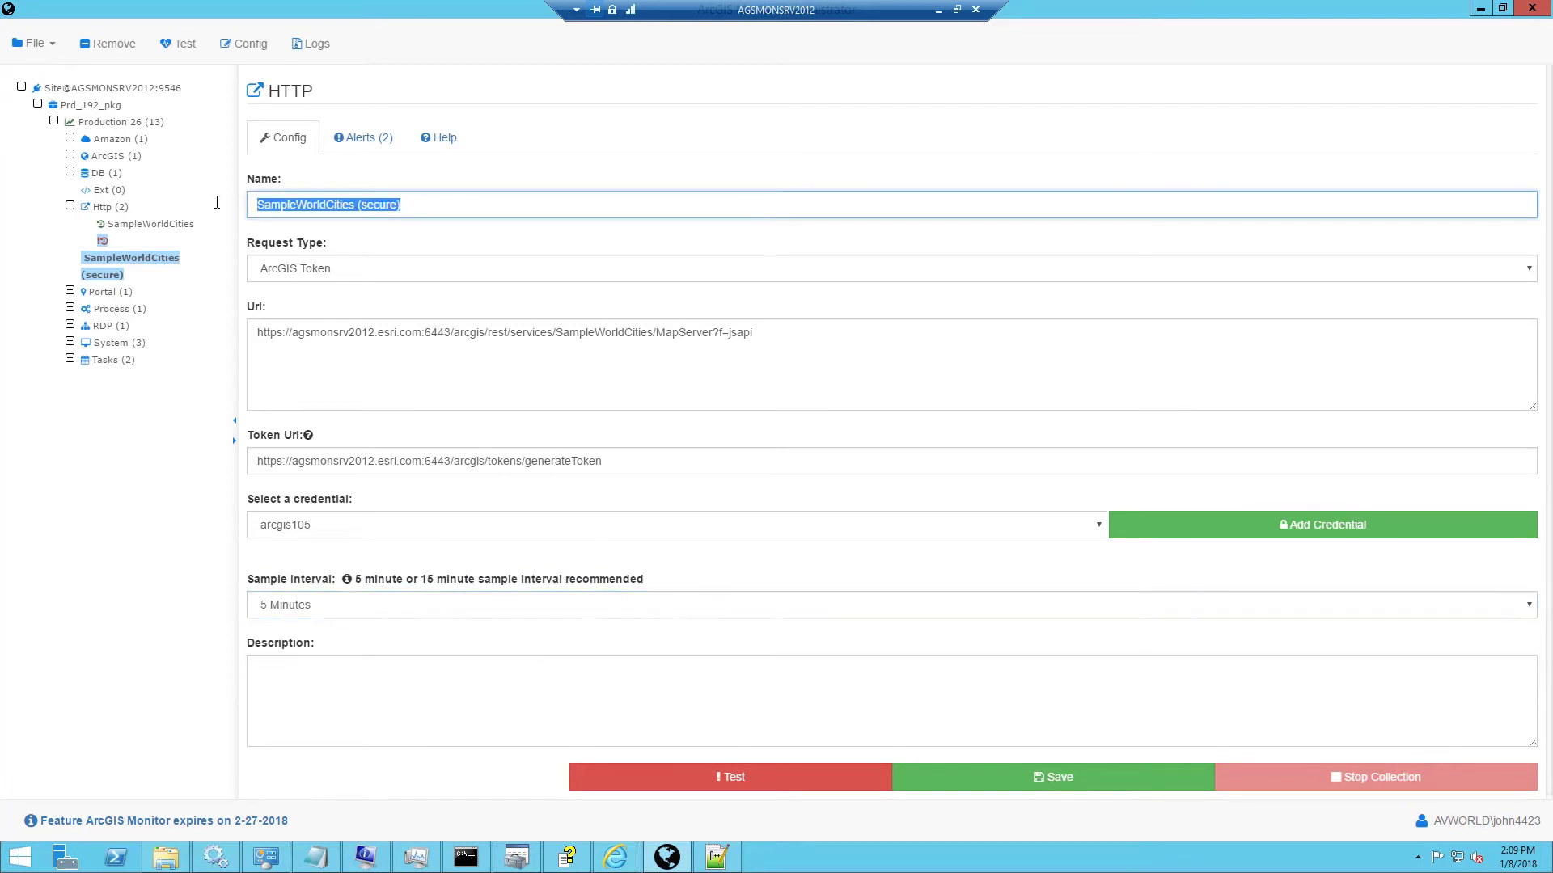
{"action": "left_click", "coordinate": [485, 681]}
{"action": "key", "text": "ctrl+v"}
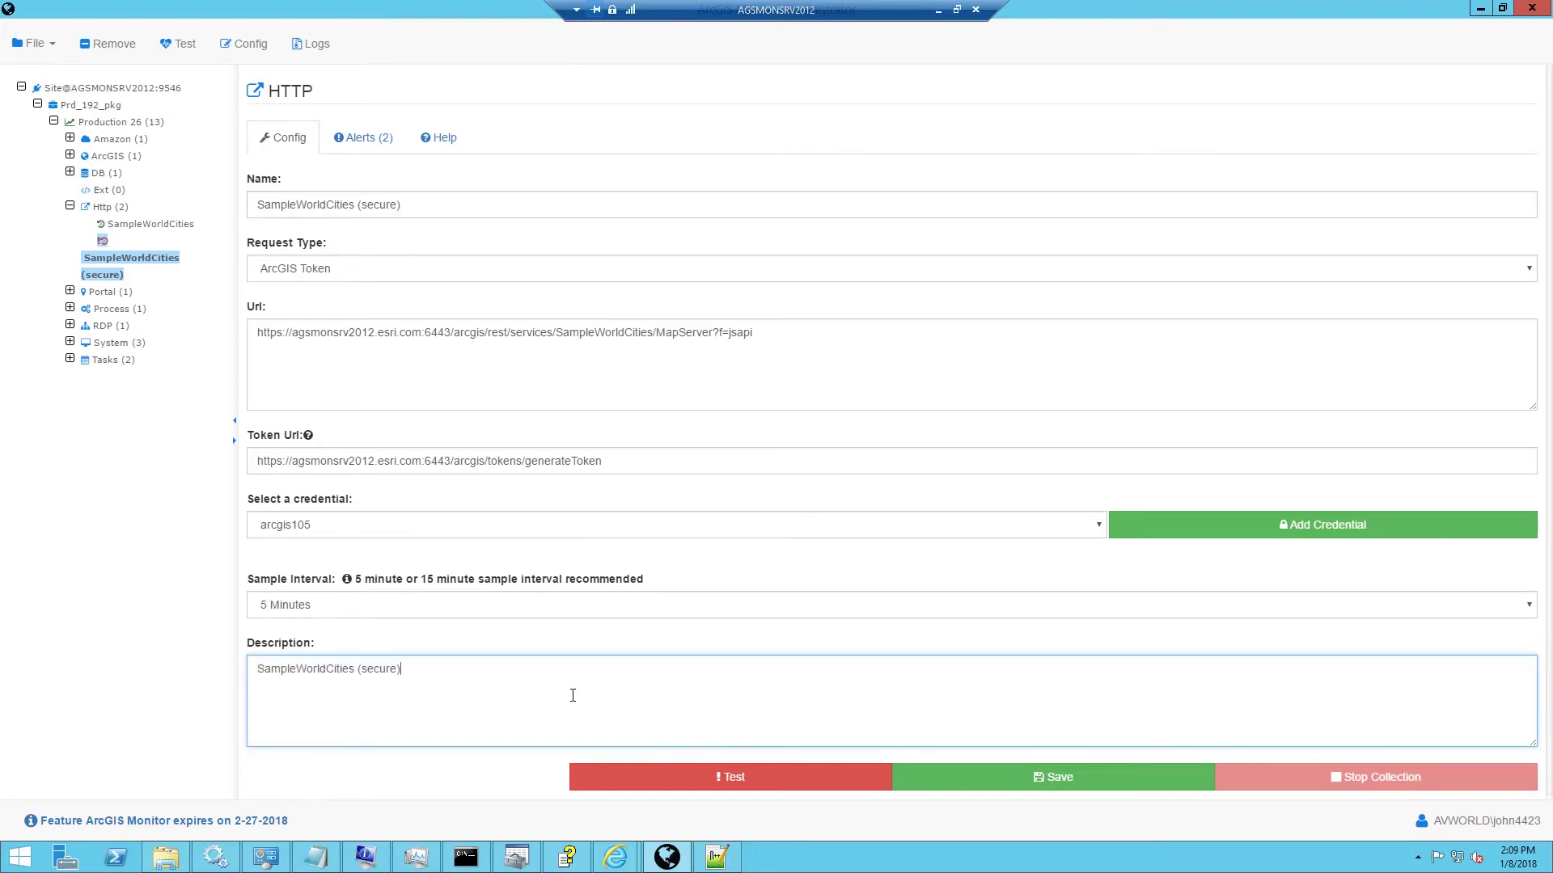
{"action": "left_click", "coordinate": [660, 775]}
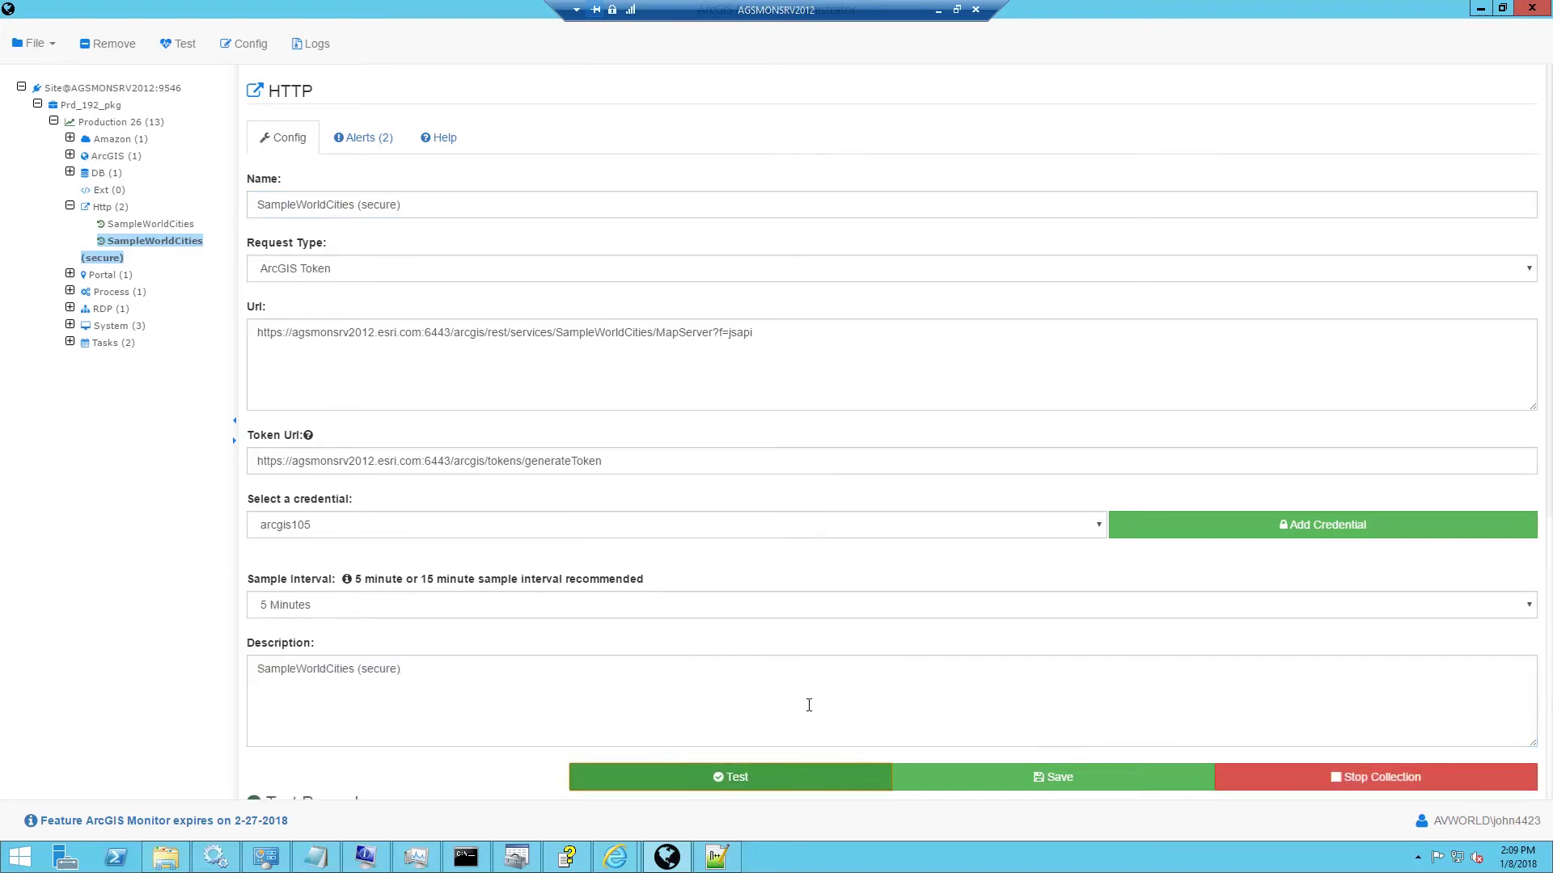
Check the passed test results, save the secure monitor, and reopen the basic SampleWorldCities monitor.
{"action": "scroll", "coordinate": [804, 699], "scroll_direction": "down", "scroll_amount": 4}
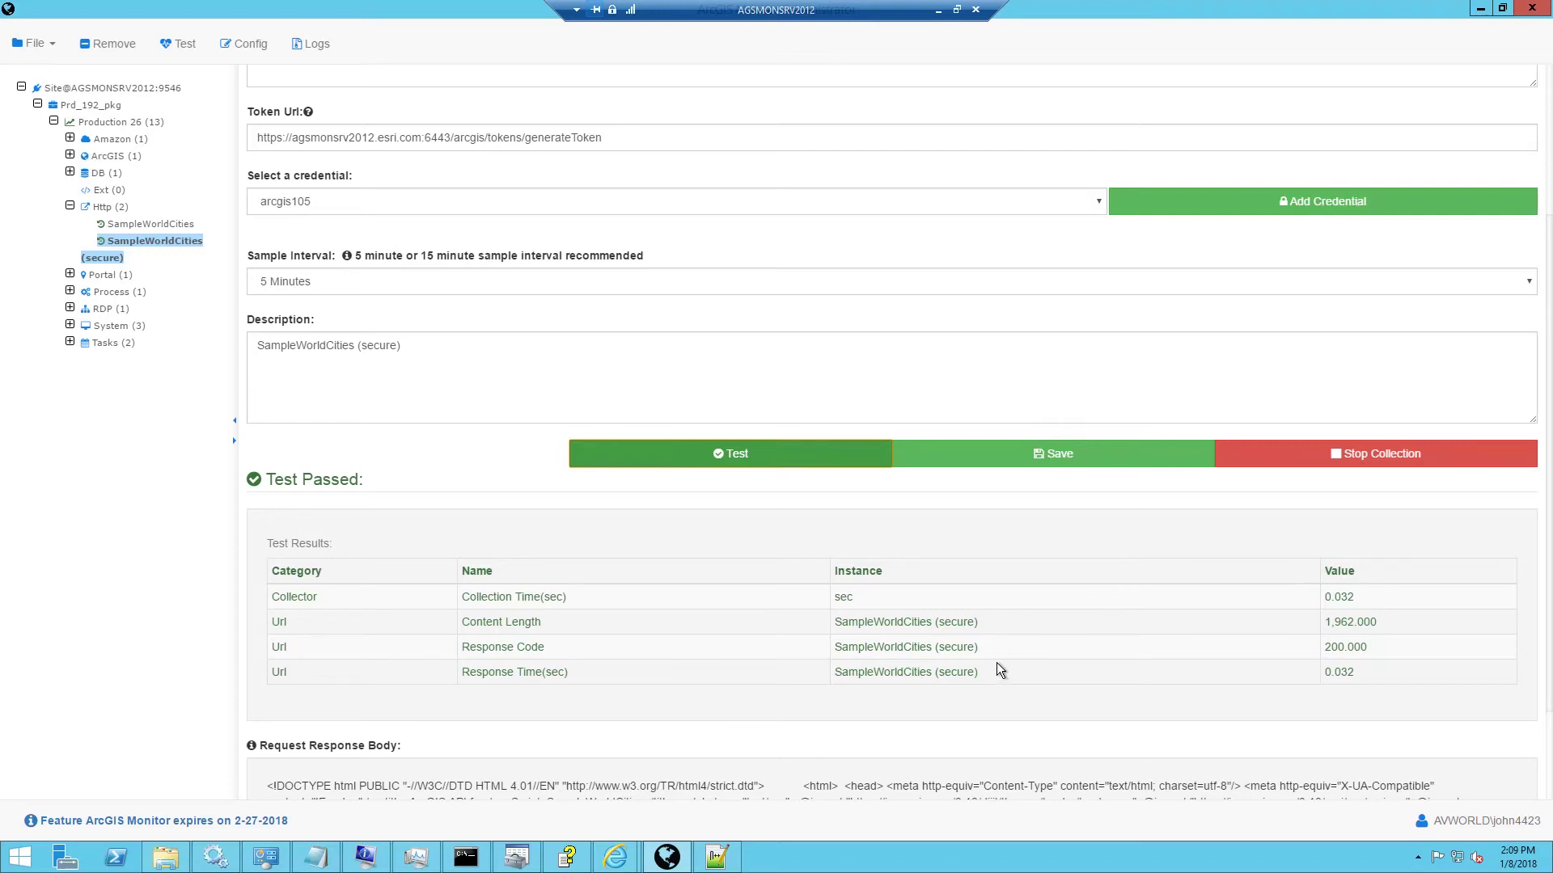
{"action": "left_click", "coordinate": [981, 453]}
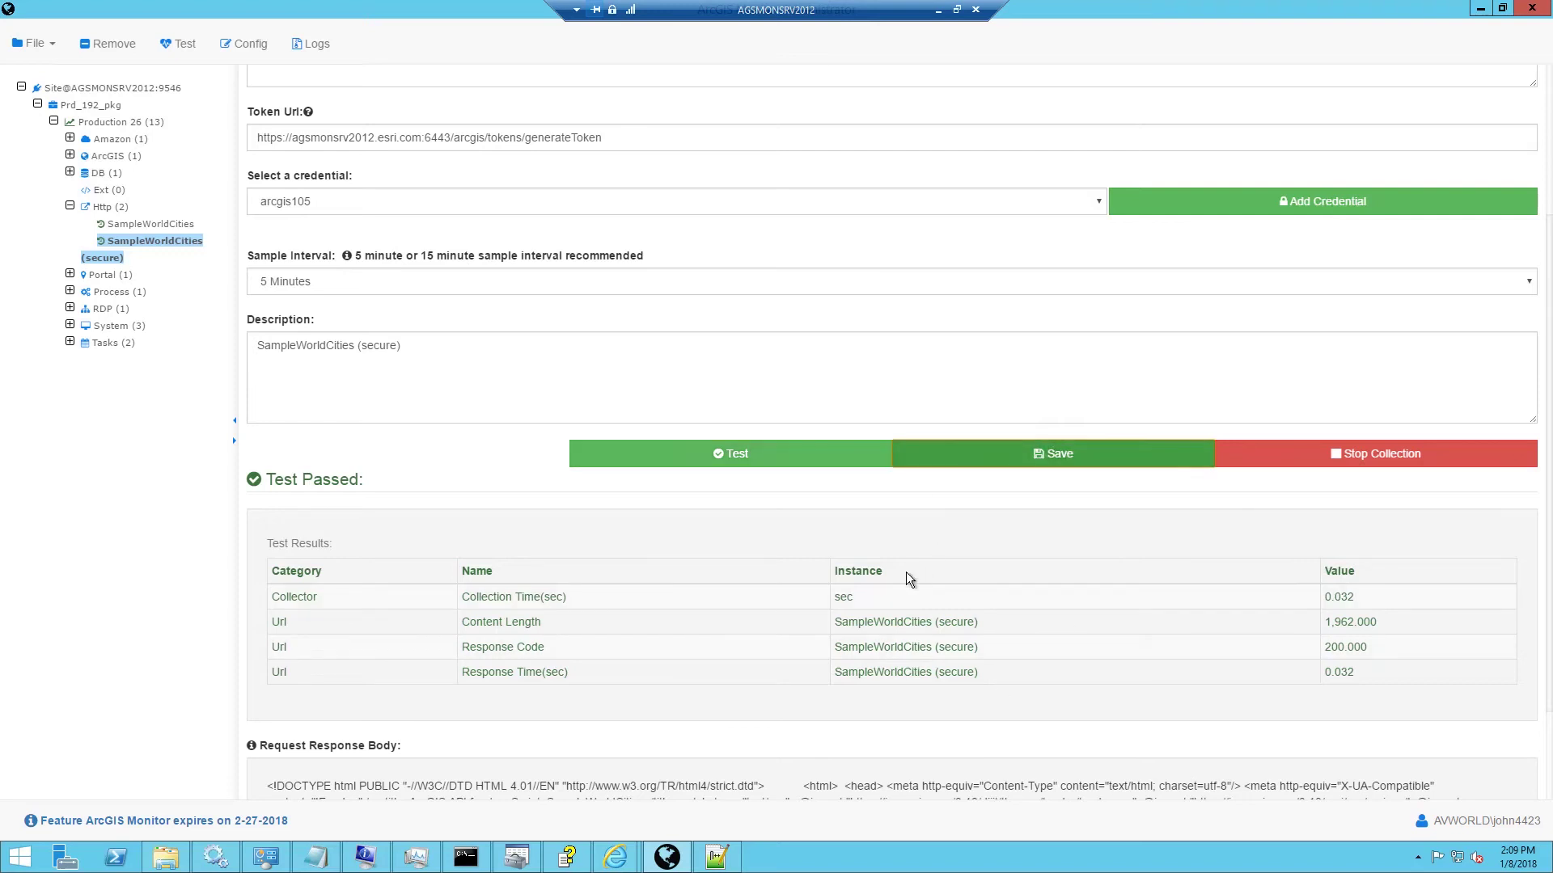
{"action": "scroll", "coordinate": [908, 577], "scroll_direction": "up", "scroll_amount": 2}
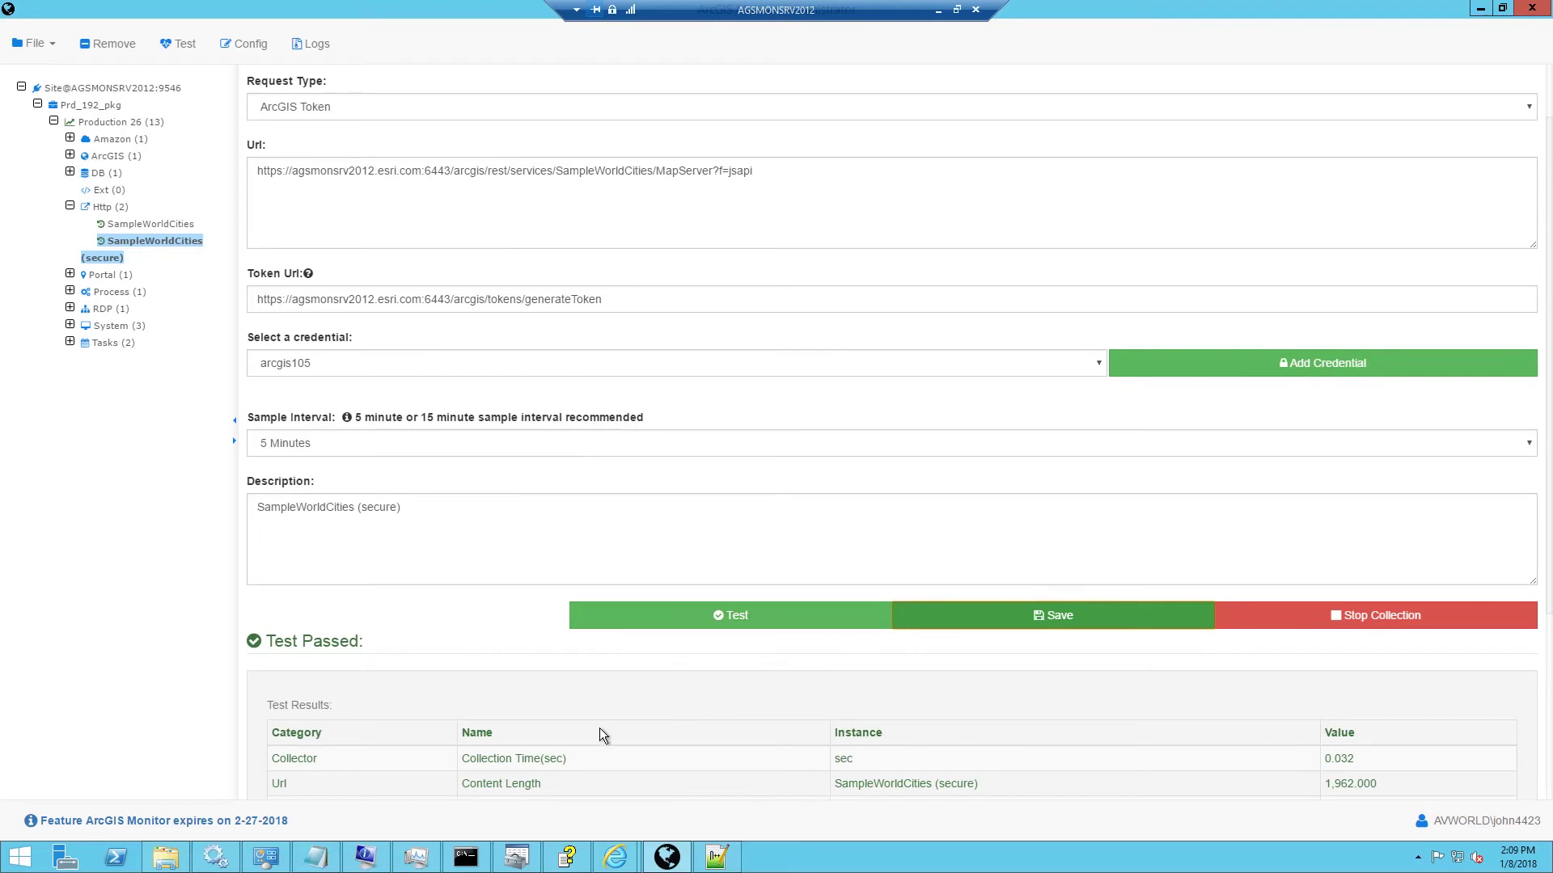
{"action": "left_click", "coordinate": [142, 227]}
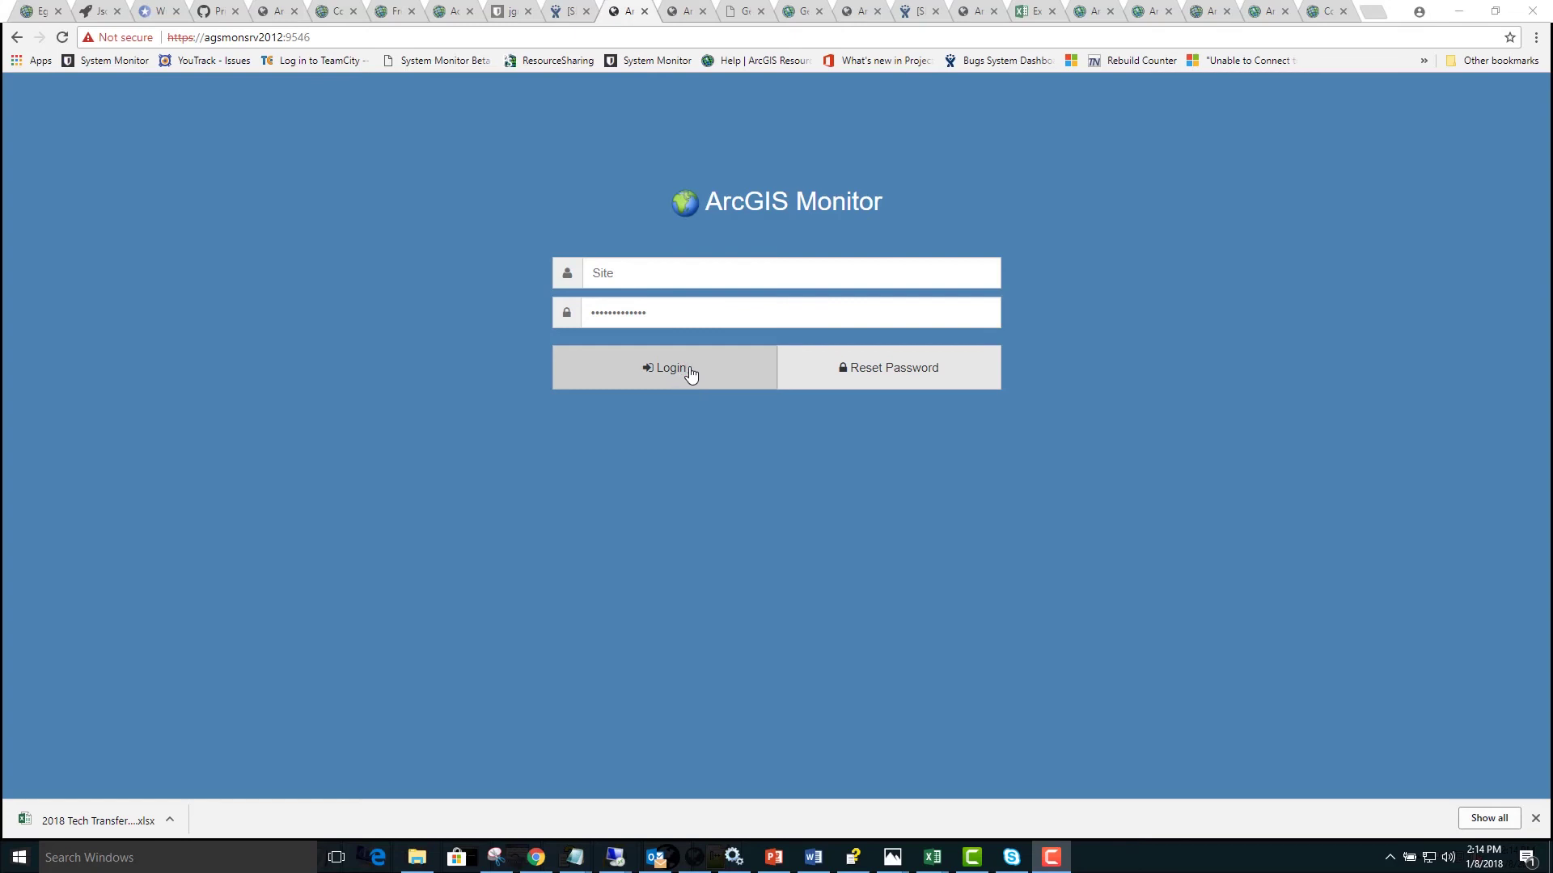
Log in to the ArcGIS Monitor web site.
{"action": "left_click", "coordinate": [690, 373]}
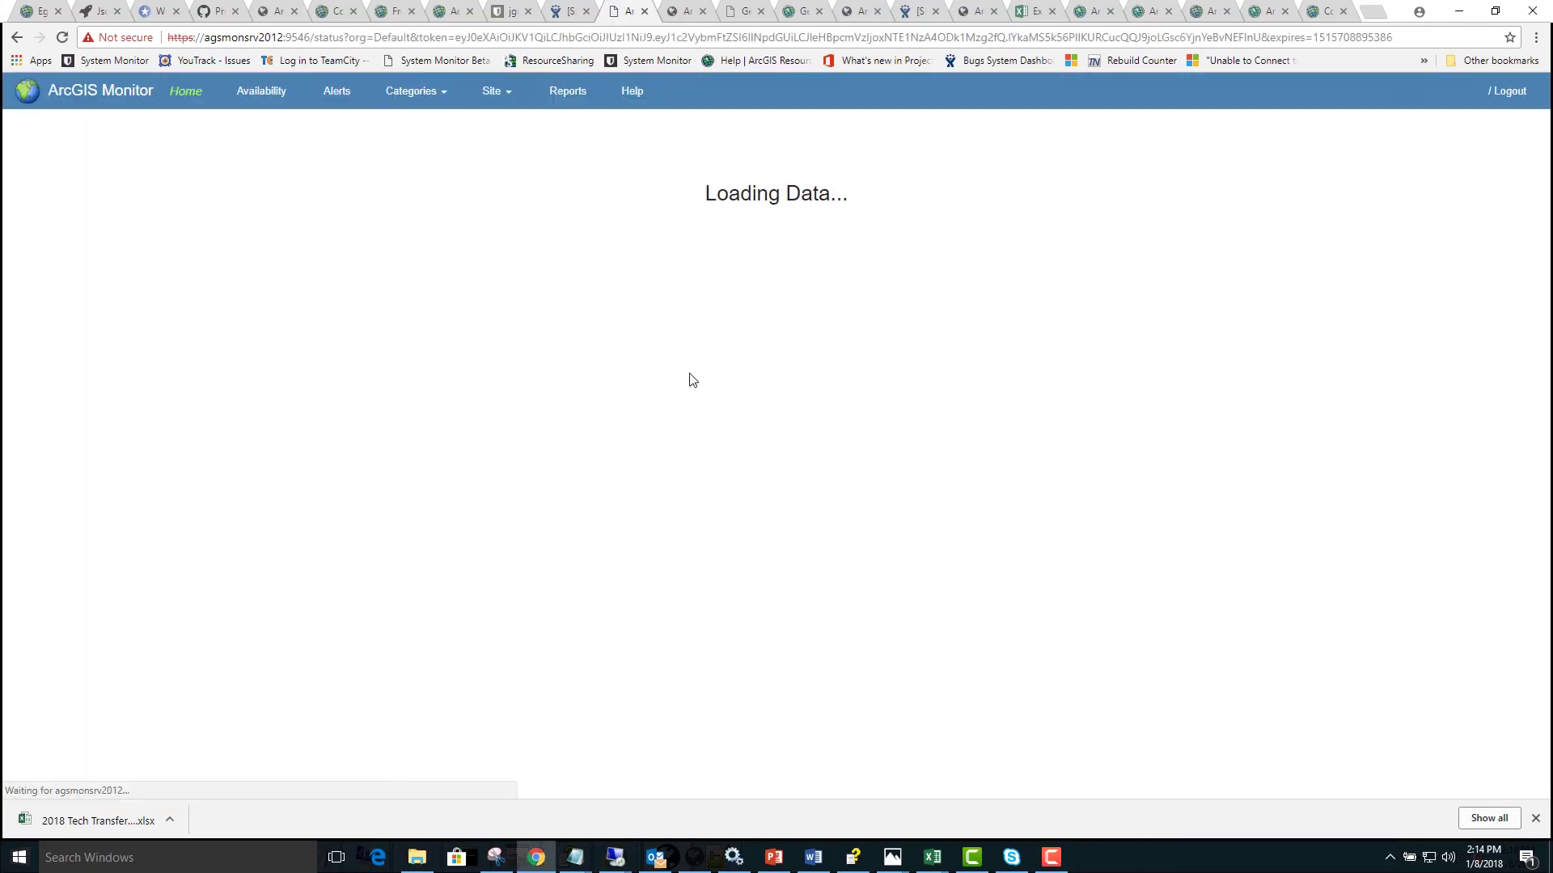
Chart Response Time(sec) for the Web category's Http monitors.
{"action": "left_click", "coordinate": [427, 97]}
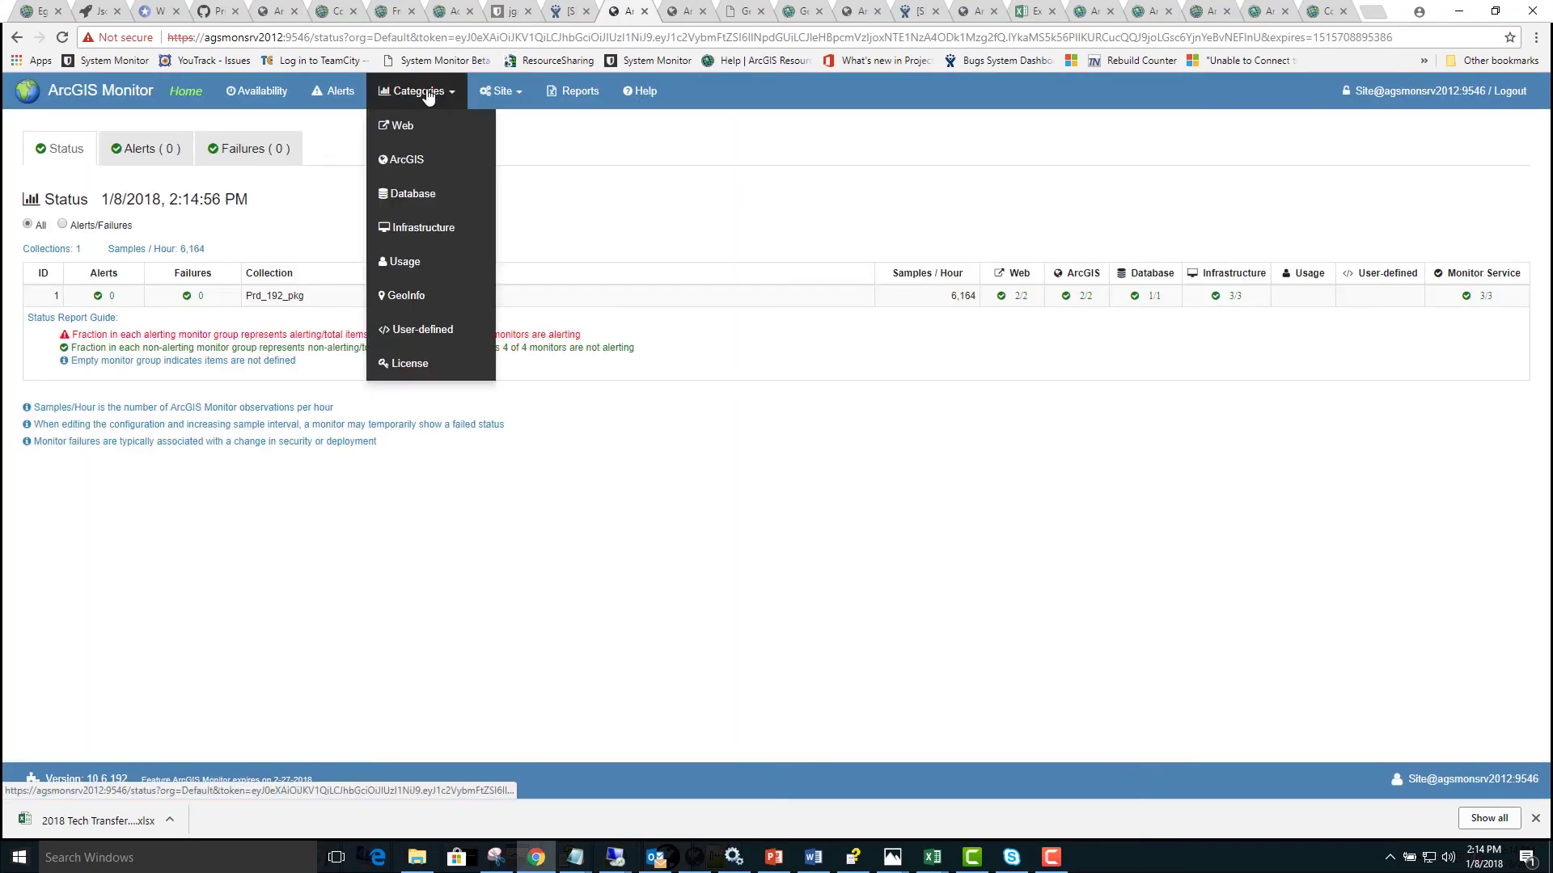
{"action": "left_click", "coordinate": [418, 130]}
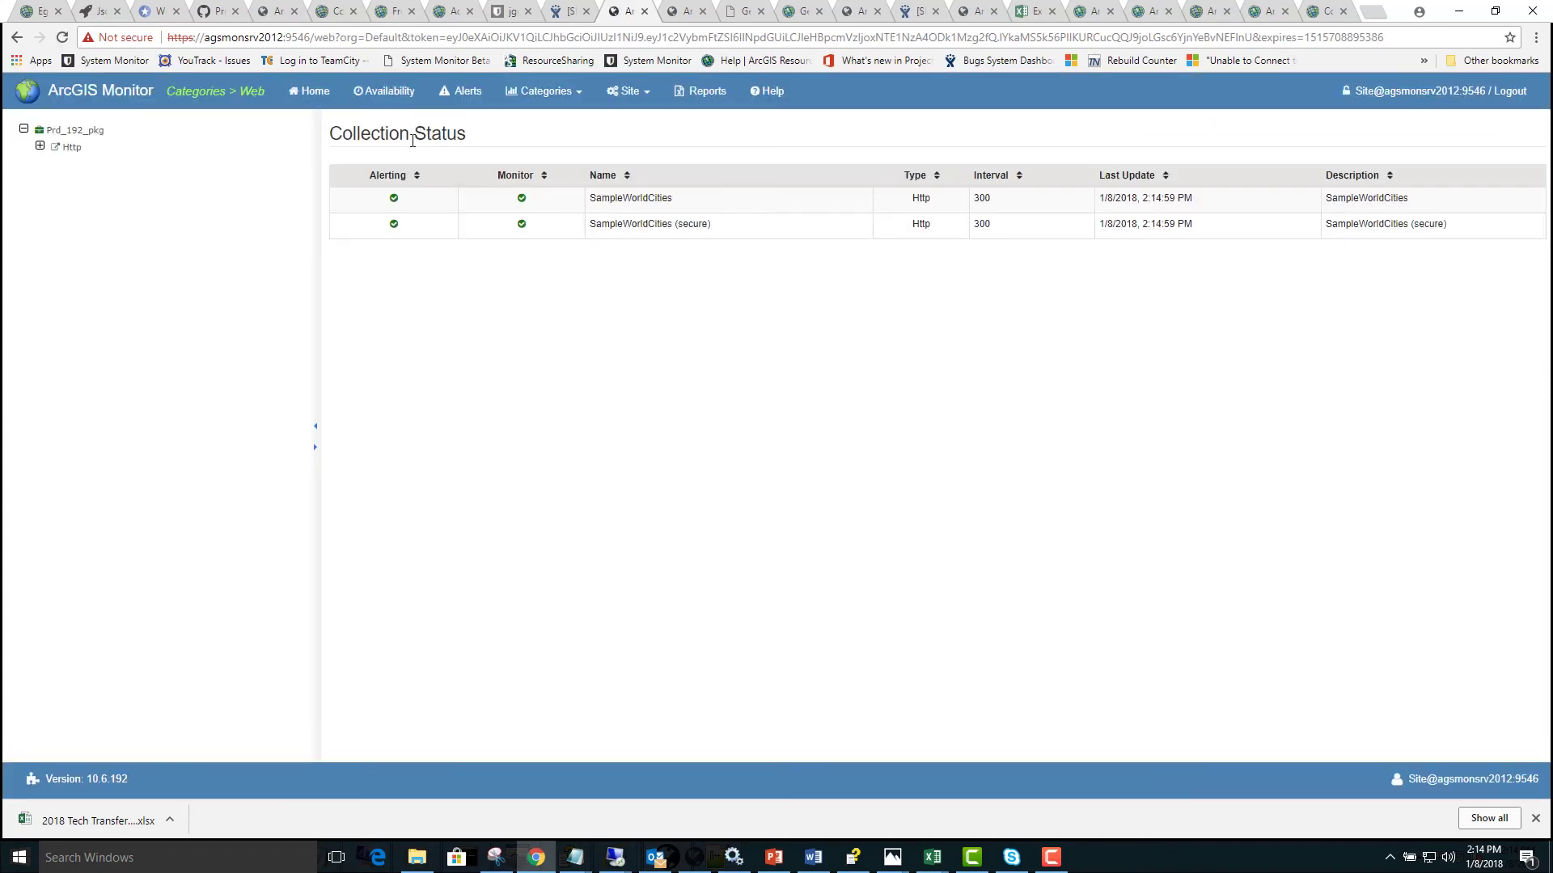
{"action": "left_click", "coordinate": [41, 147]}
{"action": "left_click", "coordinate": [121, 216]}
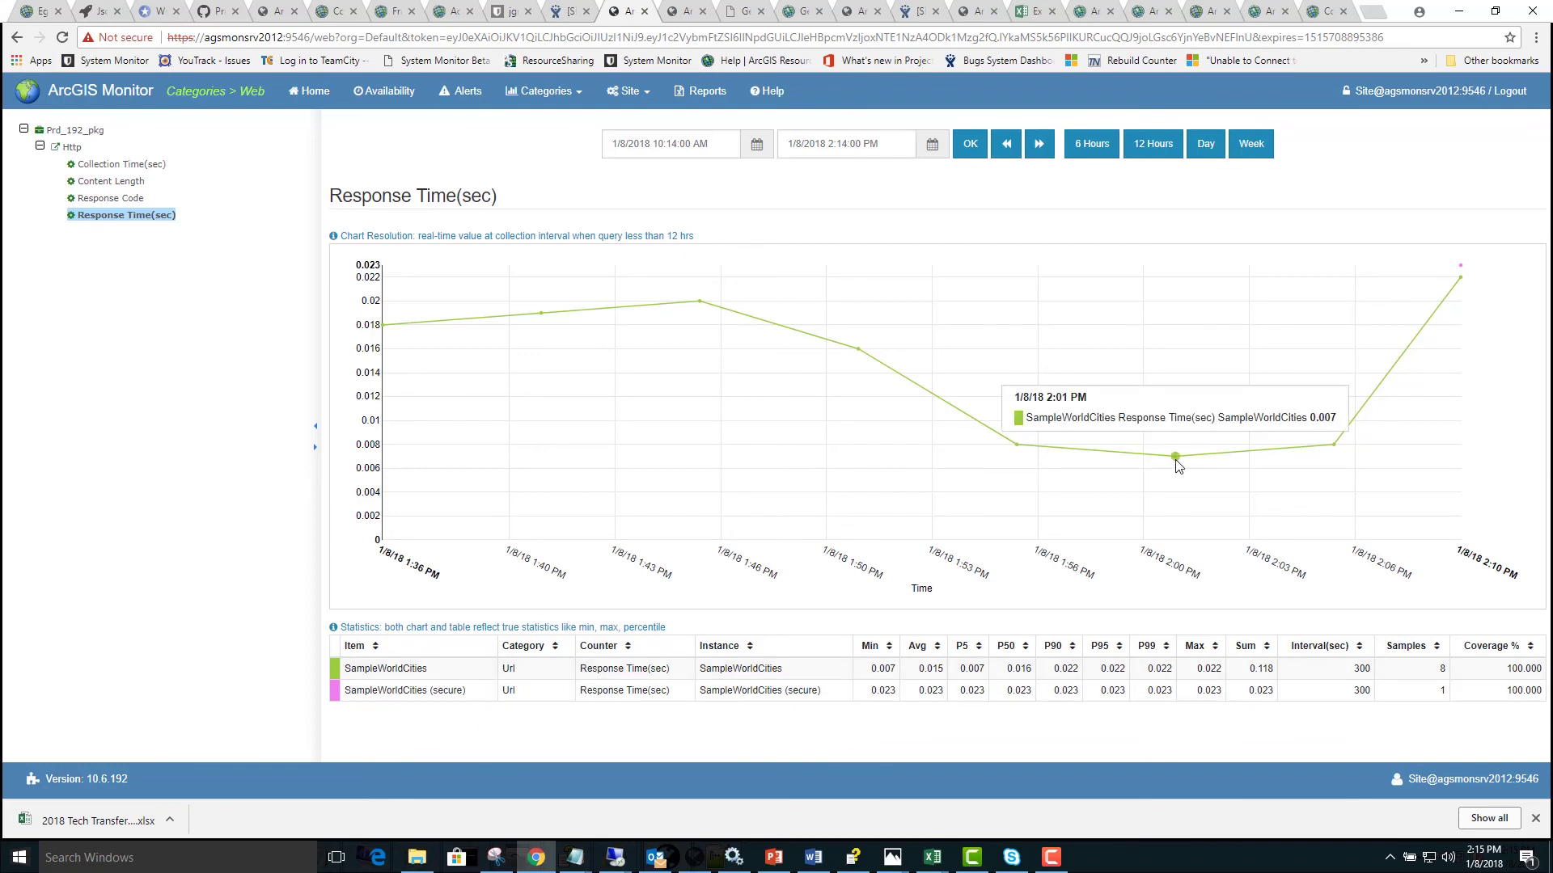
{"action": "mouse_move", "coordinate": [1016, 446]}
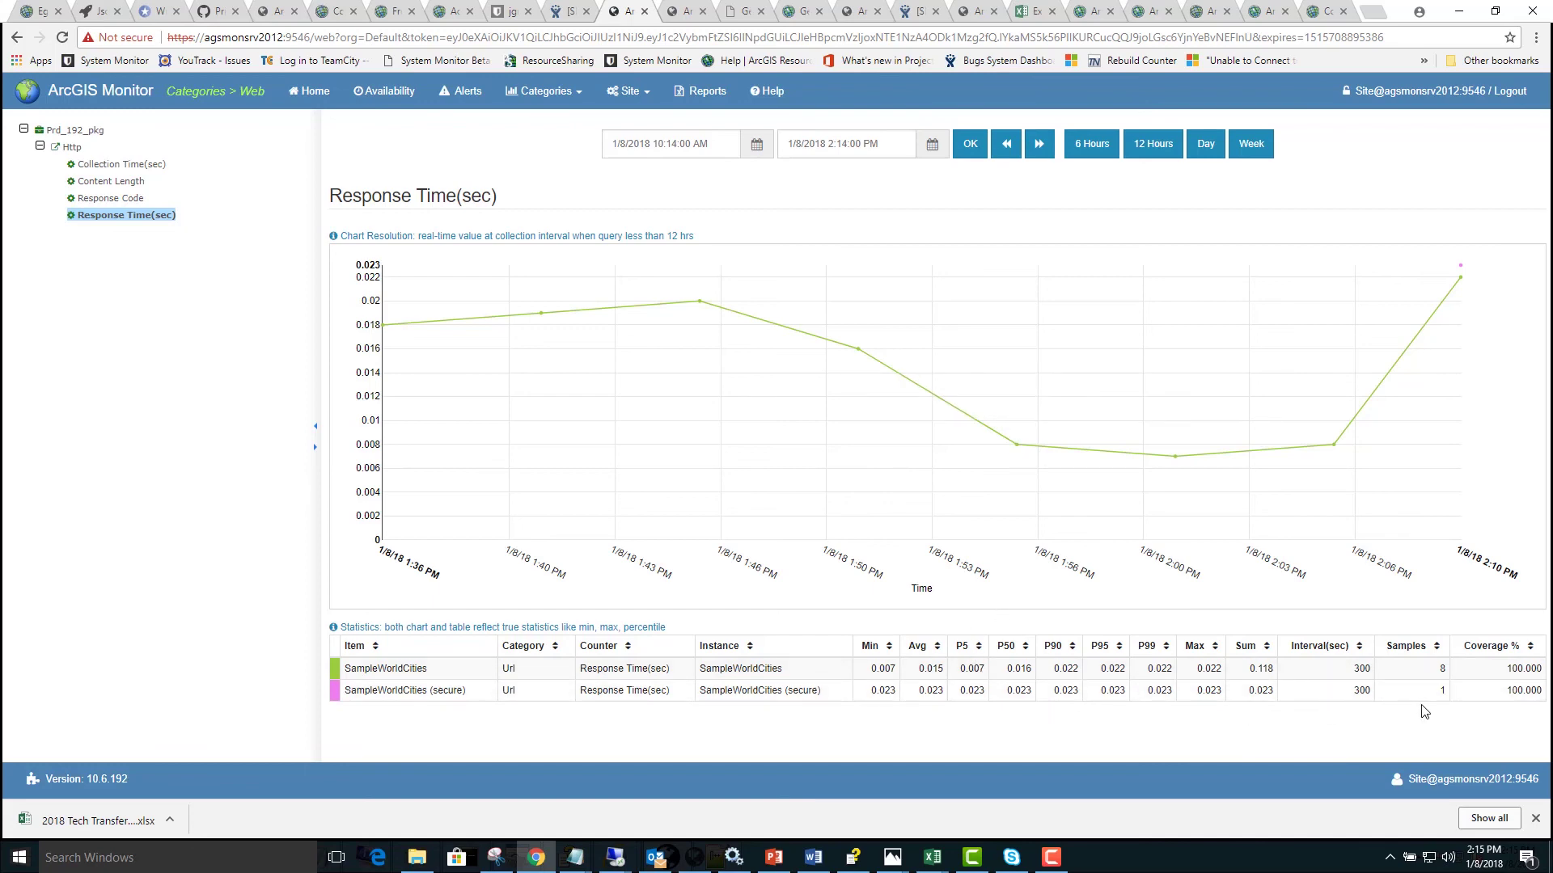